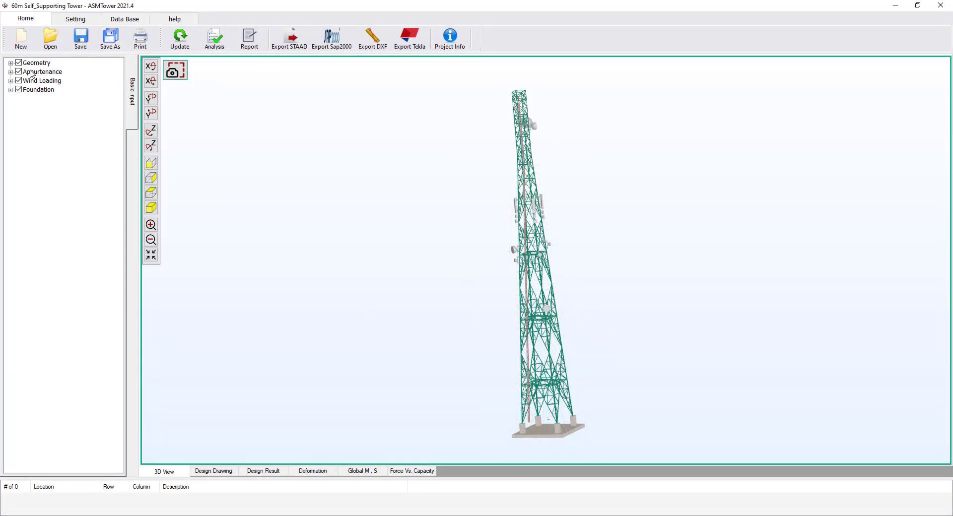
Expand Geometry in the Basic Input tree and open the Platforms dialog.
double_click(33, 63)
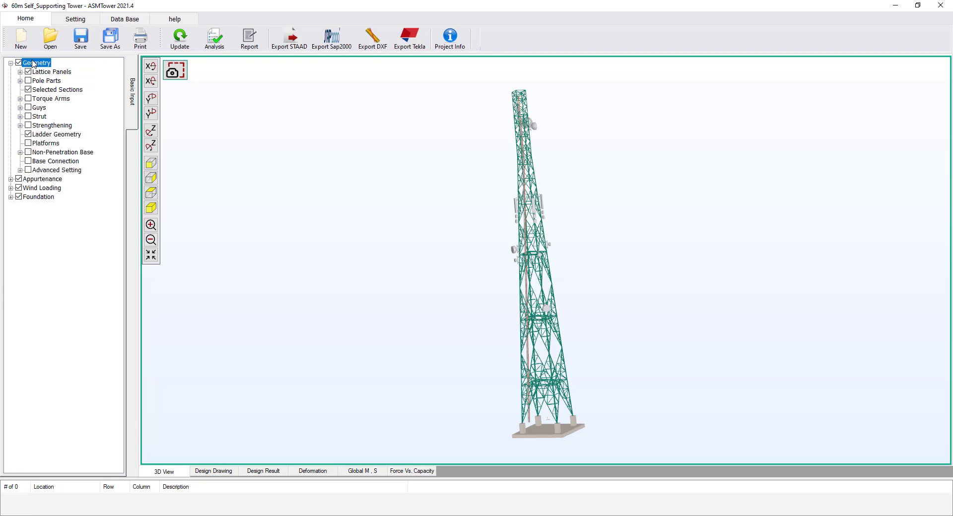
double_click(56, 144)
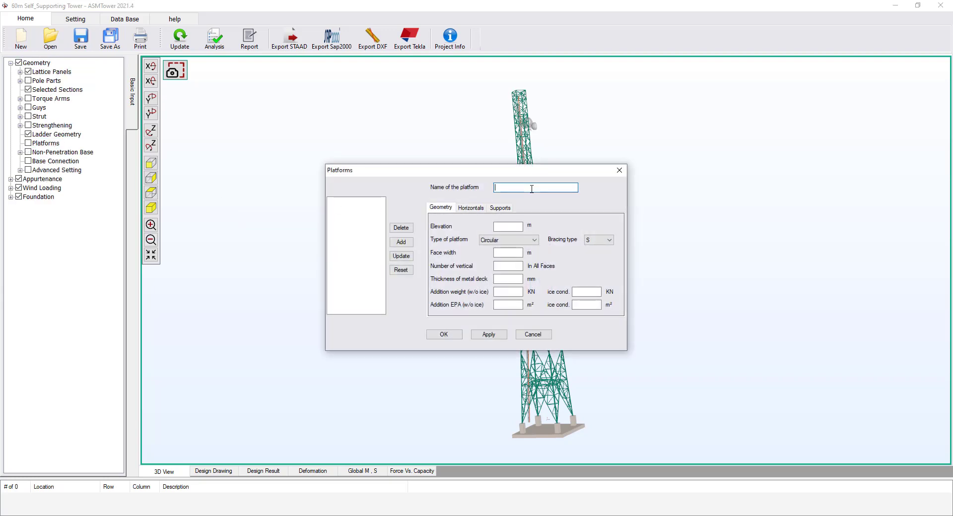
Name the new platform Platform1 and set its elevation to 59 m.
text(Platform1)
click(504, 226)
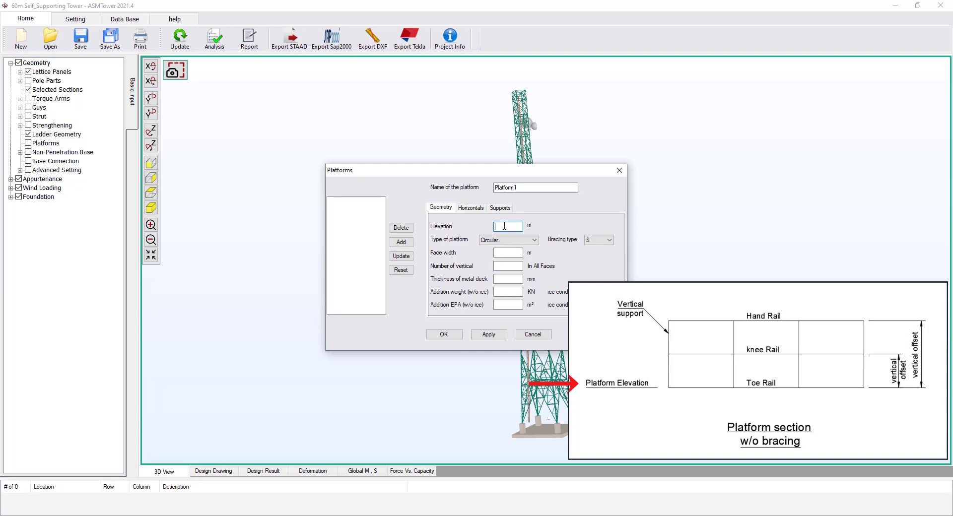
text(59)
click(513, 240)
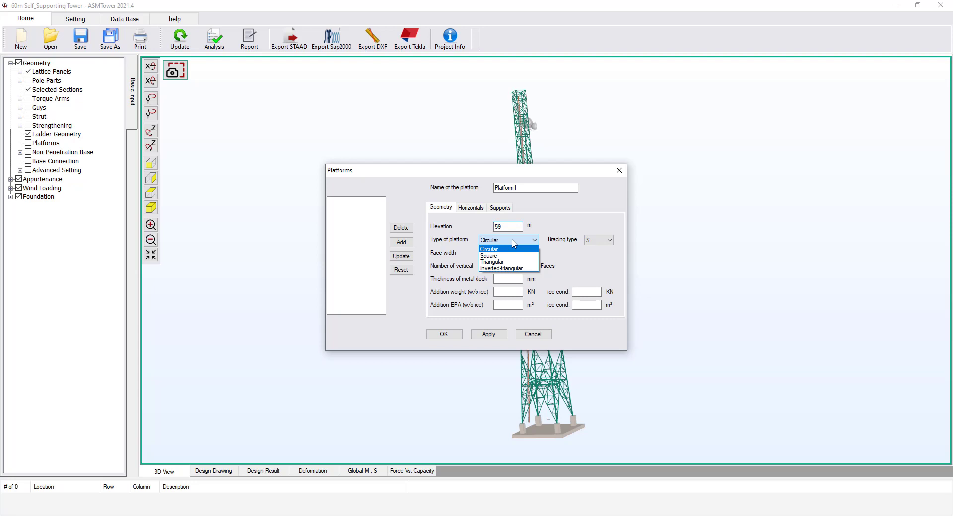
Make Platform1 Square with 3.5 m face width, 12 verticals and 5 mm metal deck.
click(512, 255)
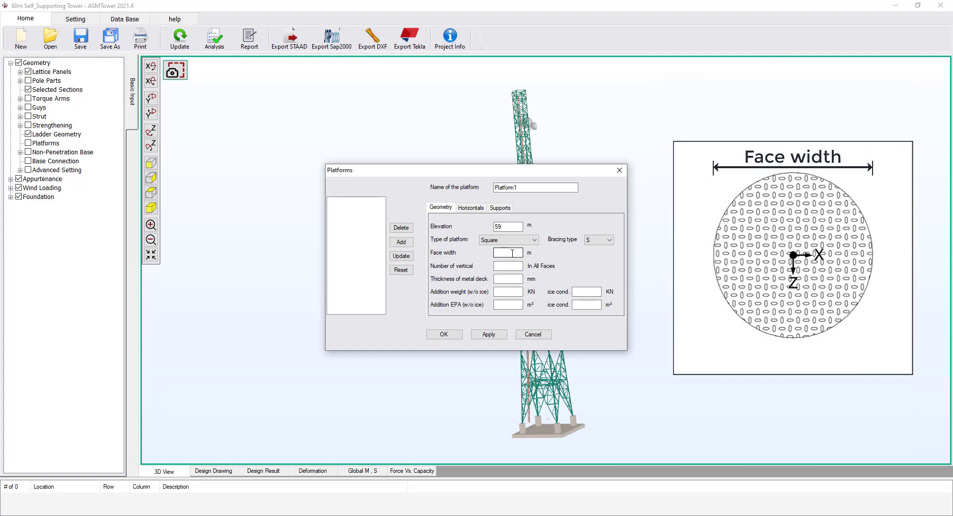
click(512, 253)
text(3.5)
click(516, 268)
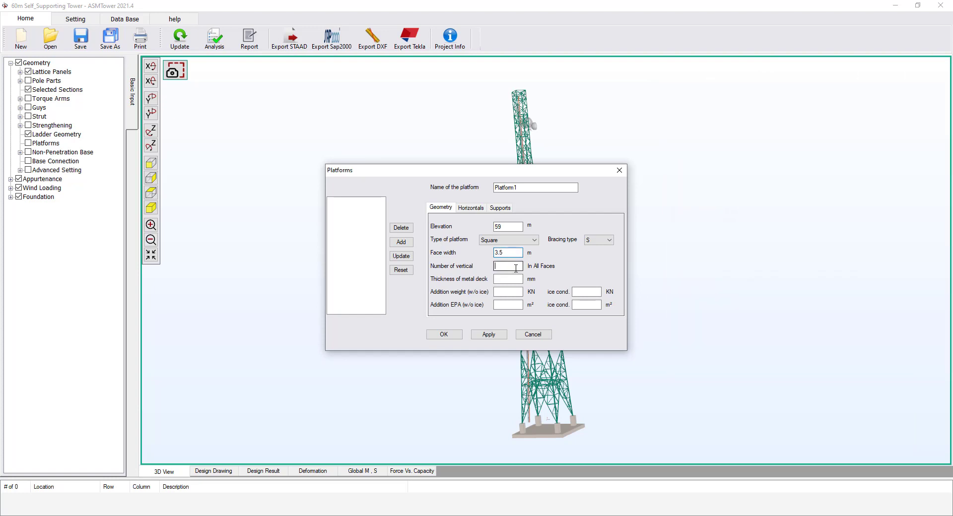
text(12)
text(5)
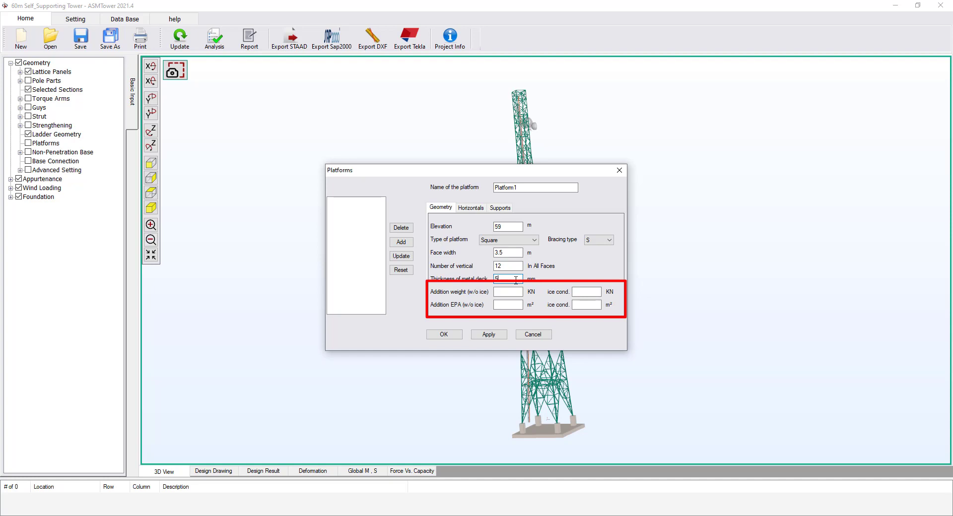
Add a Toe Rail horizontal with section 16, twist angle 0 and vertical offset 0.
click(471, 208)
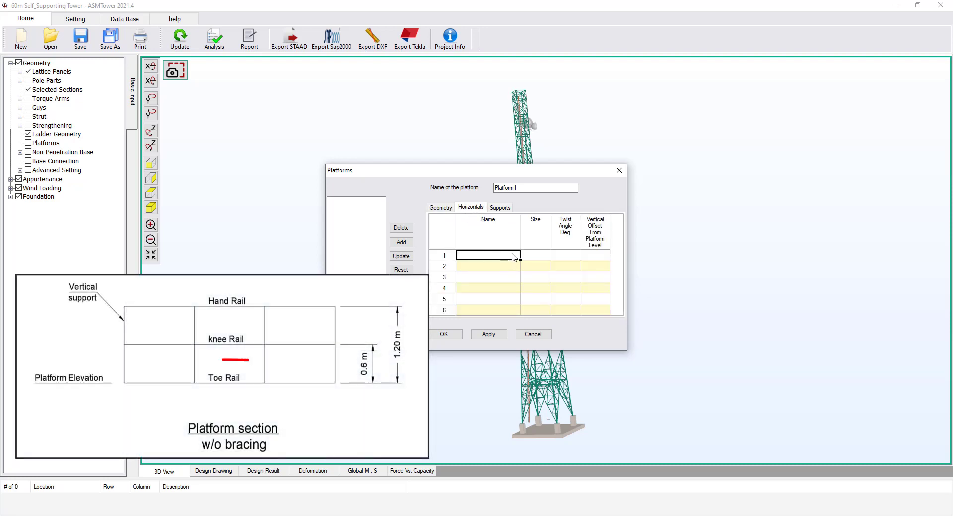
text(Toe Rail)
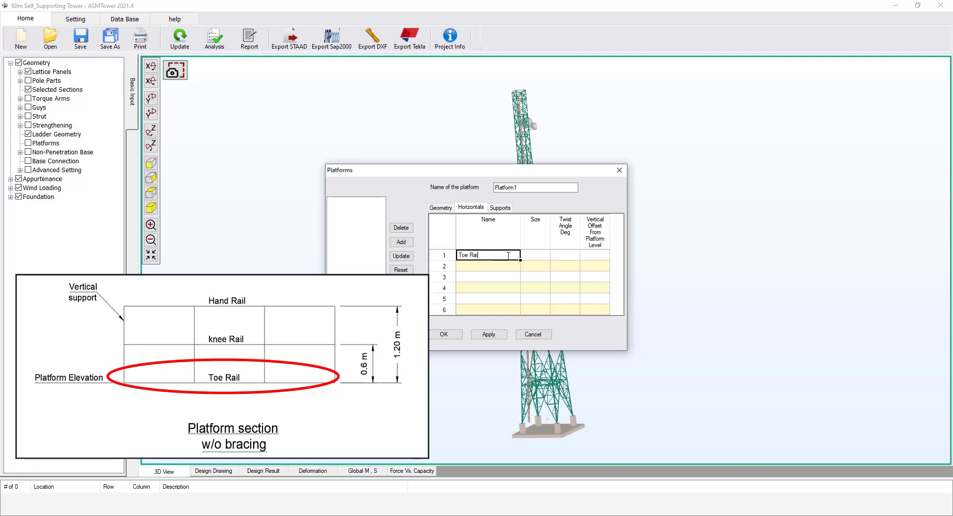
click(550, 255)
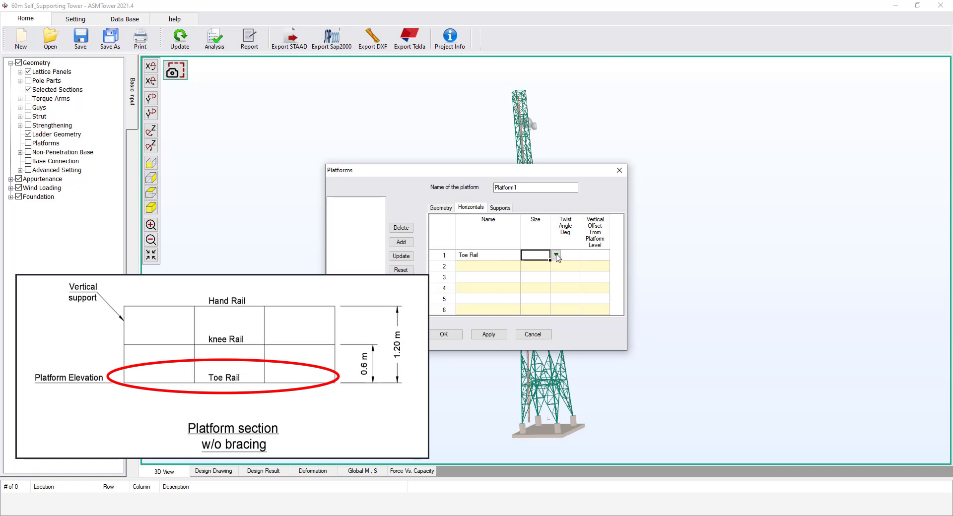
click(555, 255)
scroll(544, 288, down, 2)
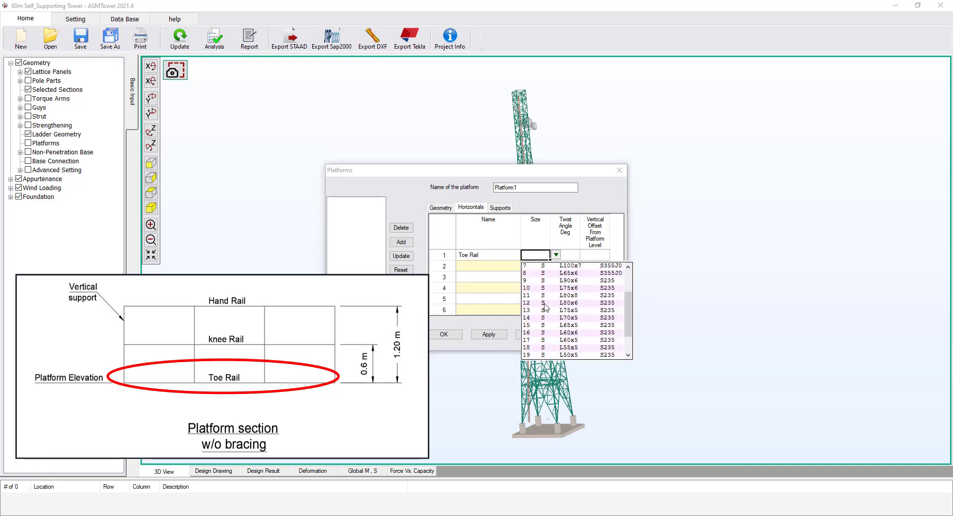
click(558, 332)
click(575, 256)
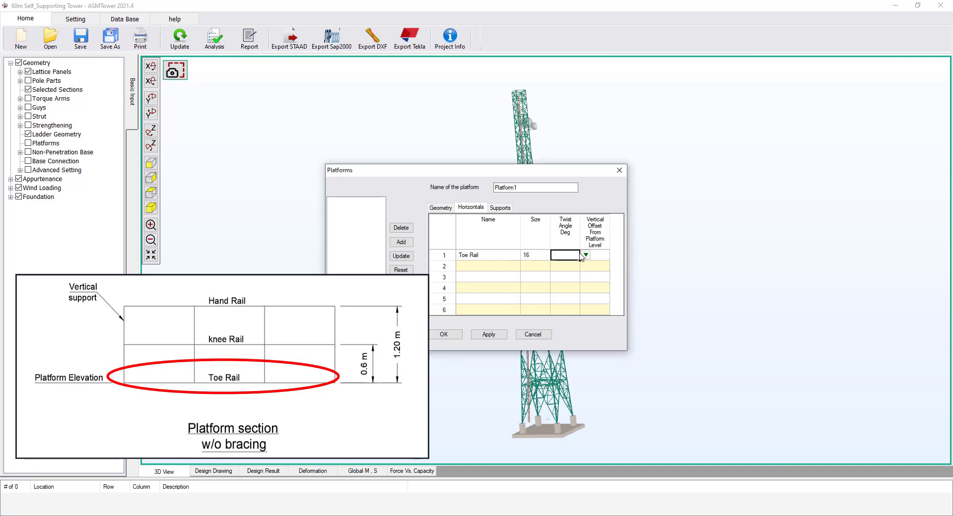
click(585, 255)
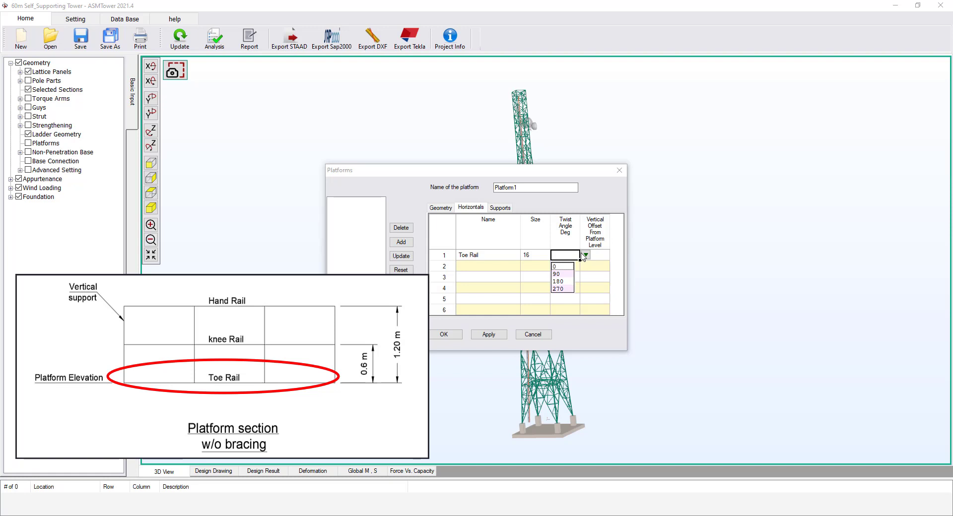
click(569, 267)
click(599, 258)
text(0)
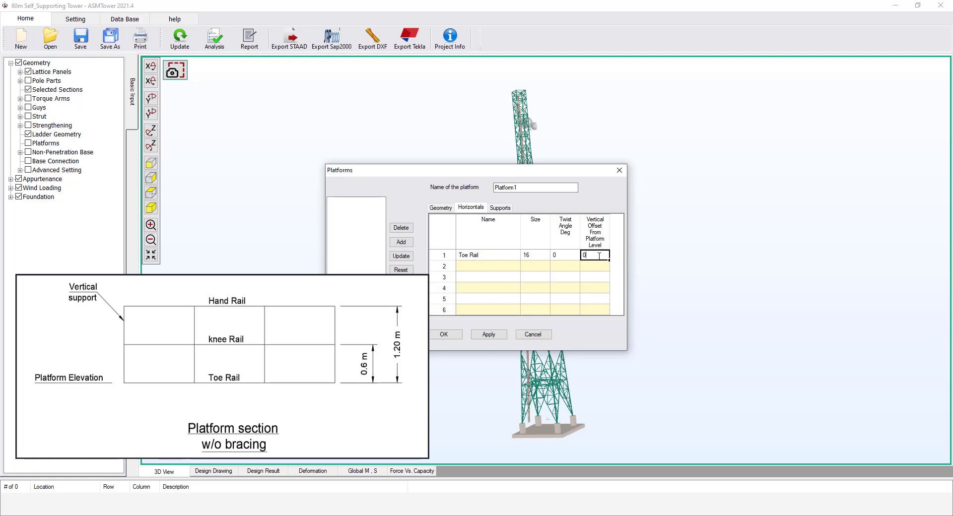
Add a Knee Rail horizontal with section 23, twist angle 0 and vertical offset 0.6.
click(514, 270)
text(Knee Rail)
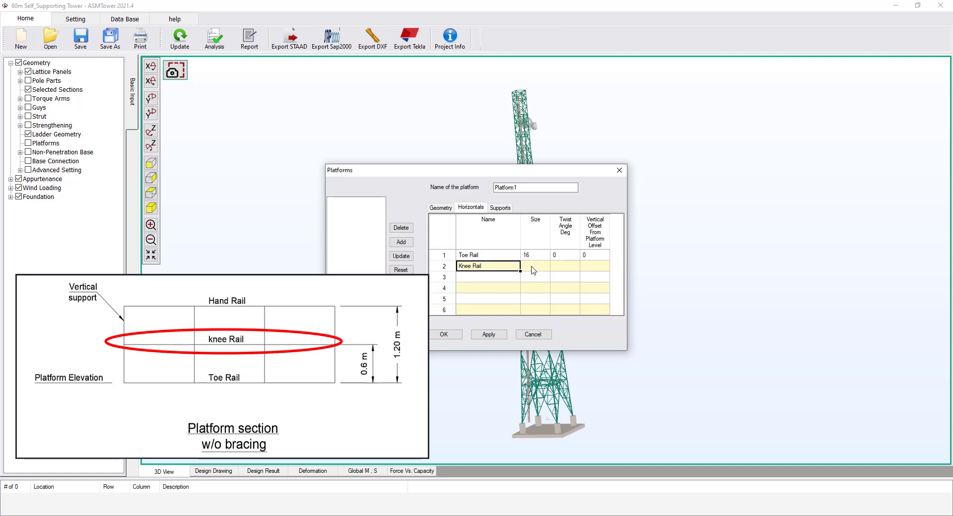
click(534, 266)
click(555, 265)
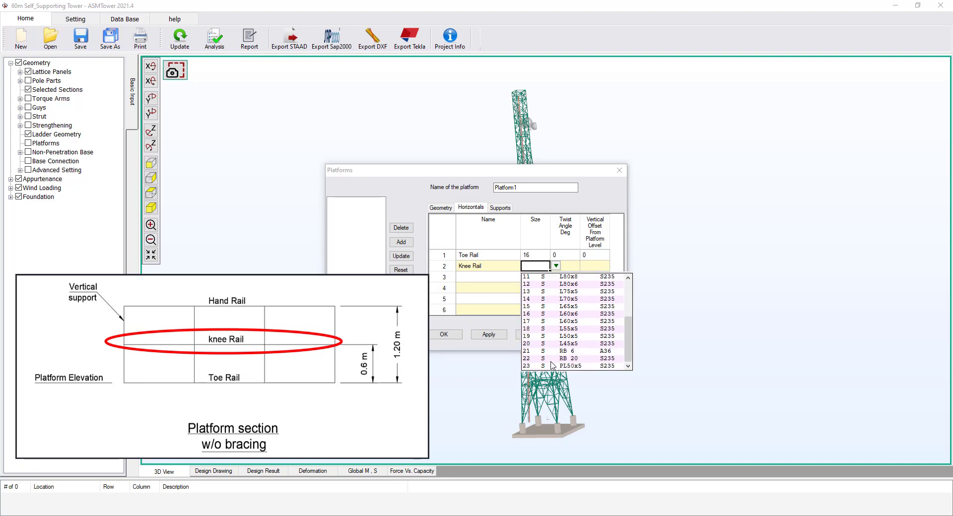
click(552, 367)
click(571, 267)
click(572, 268)
click(571, 277)
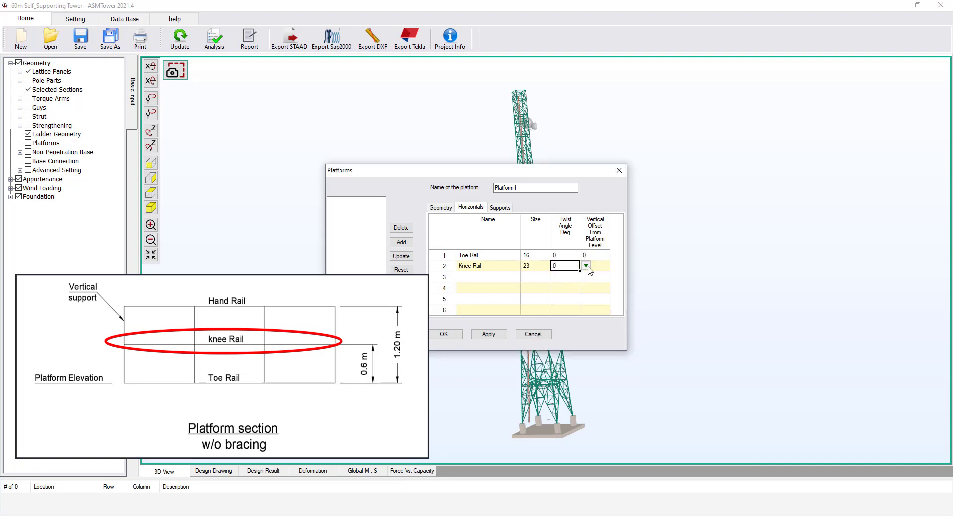
click(595, 266)
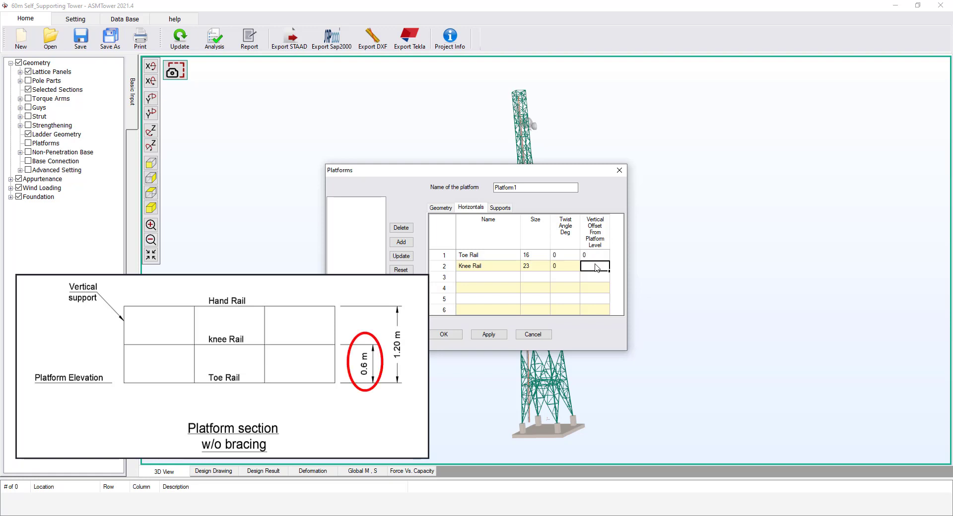
text(0.6)
Add a Hand Rail horizontal with section 19, twist angle 0 and vertical offset 1.2.
click(501, 276)
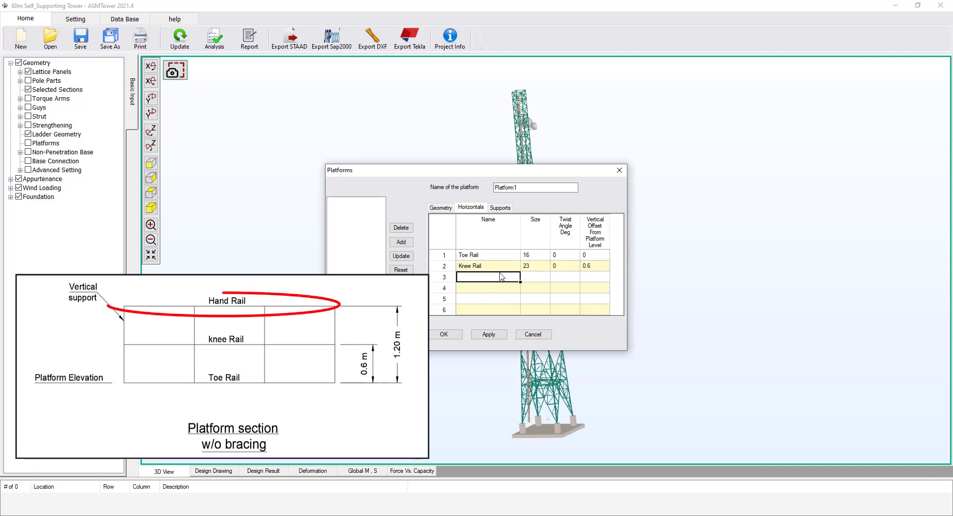
text(H)
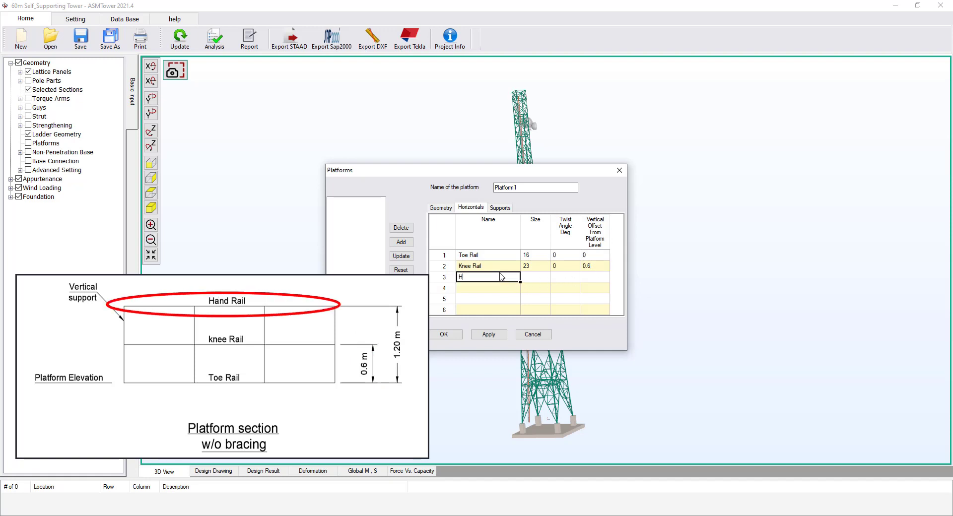
text(and Rail)
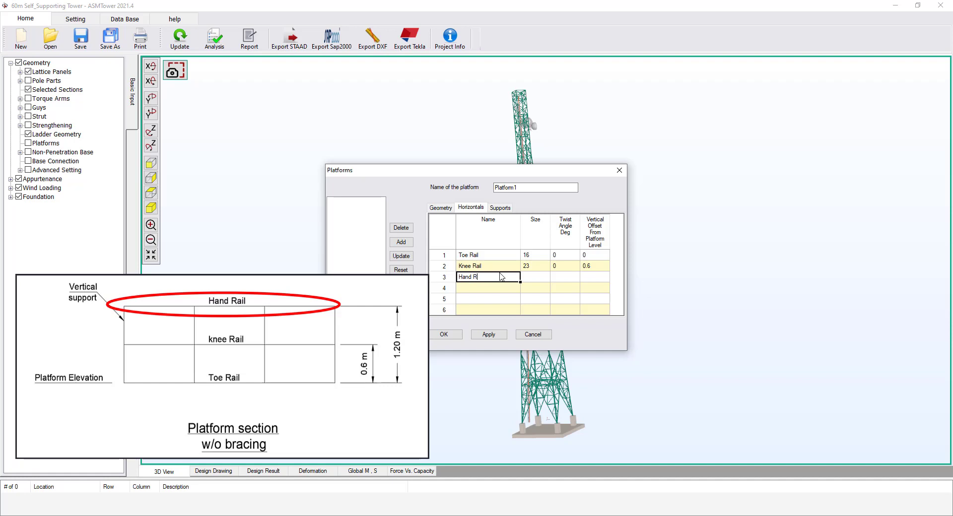
click(538, 277)
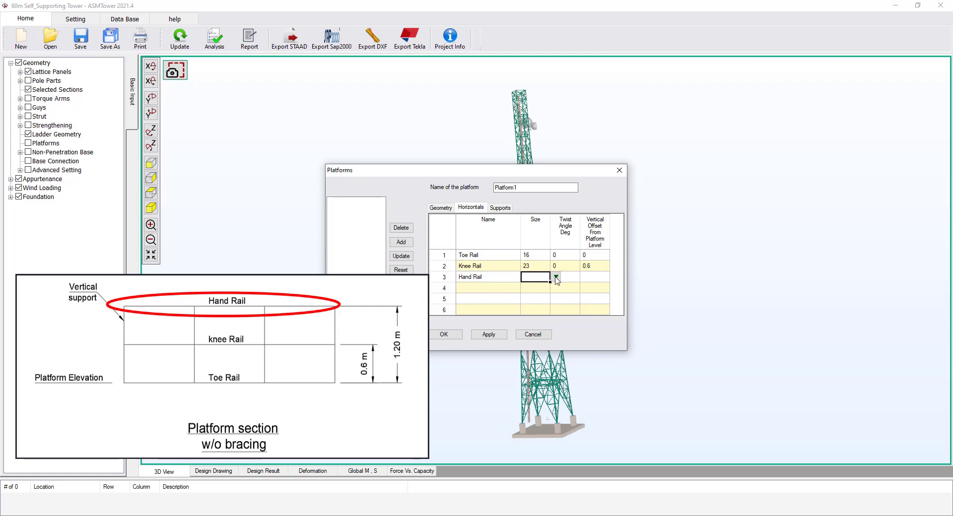
click(556, 276)
scroll(552, 340, down, 3)
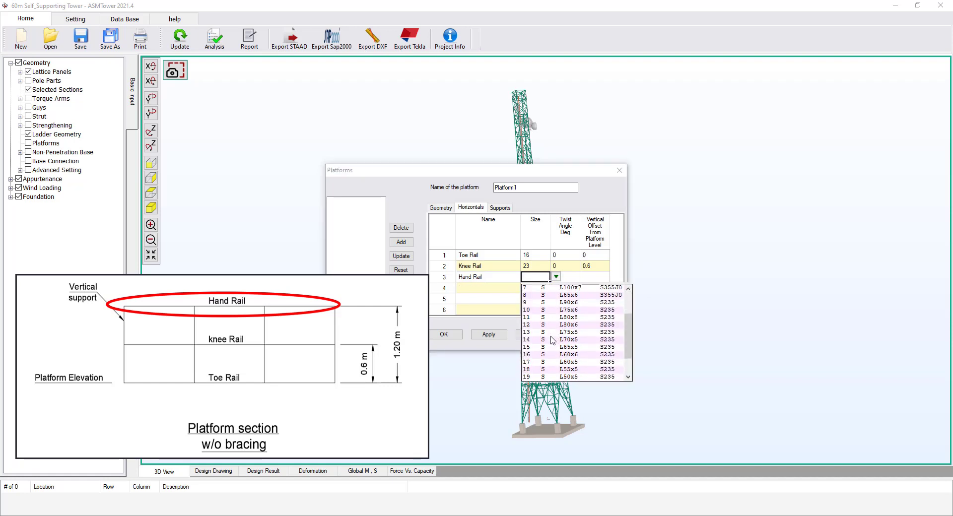
click(554, 378)
click(570, 281)
click(586, 277)
click(567, 288)
click(597, 278)
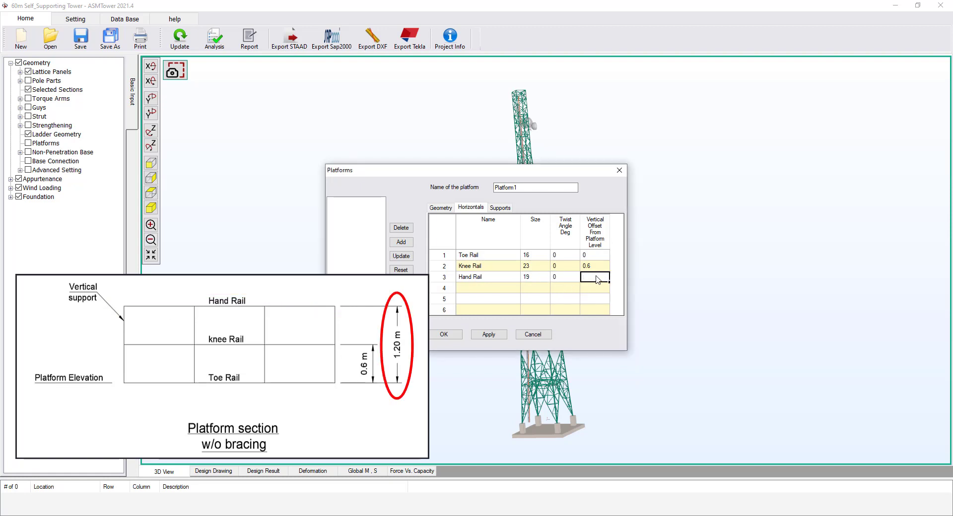
text(1.2)
Set support row 1 to Vertical Members with section 23 and twist 0.
click(510, 210)
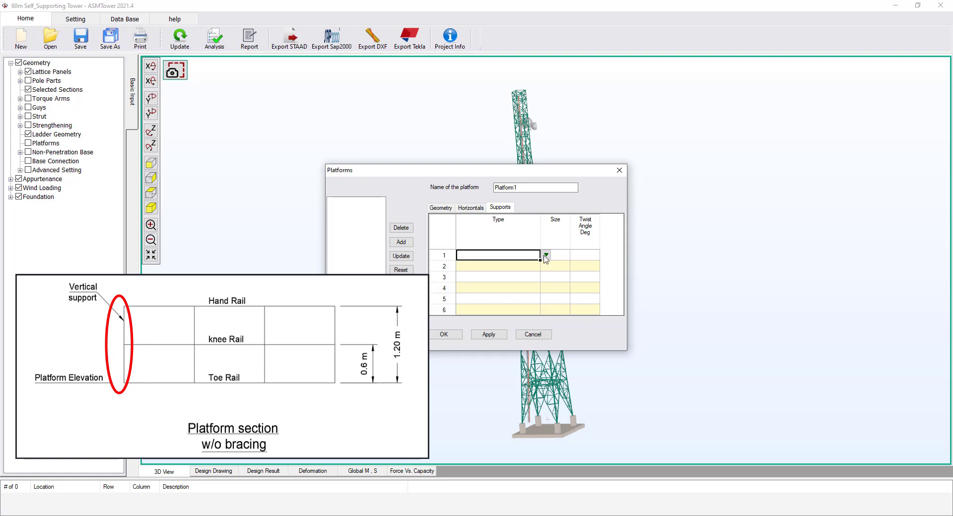
click(546, 255)
click(527, 267)
click(561, 255)
click(575, 254)
scroll(574, 278, down, 4)
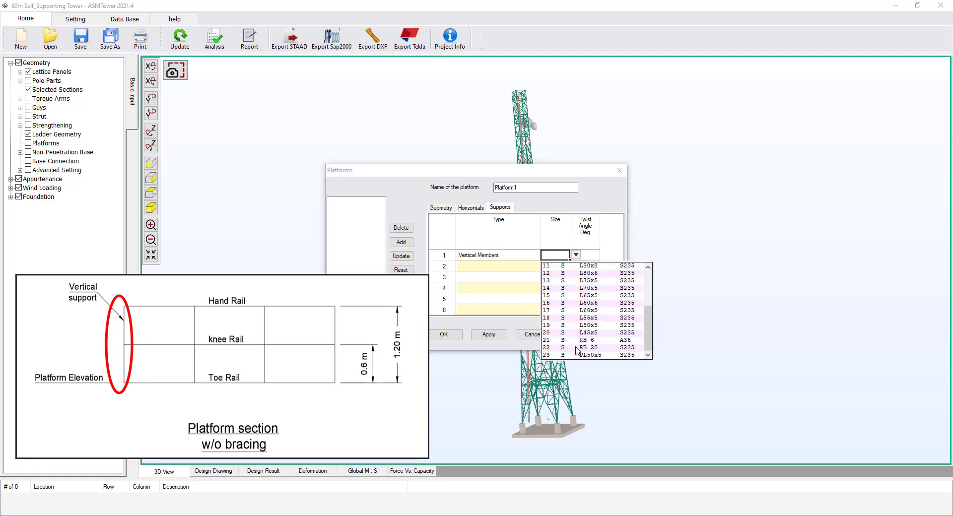
click(575, 355)
click(587, 256)
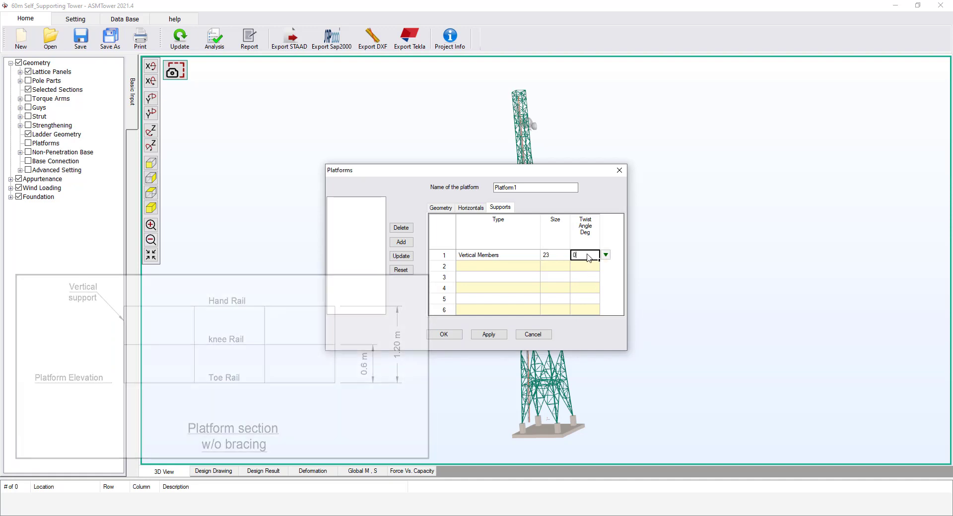
click(441, 208)
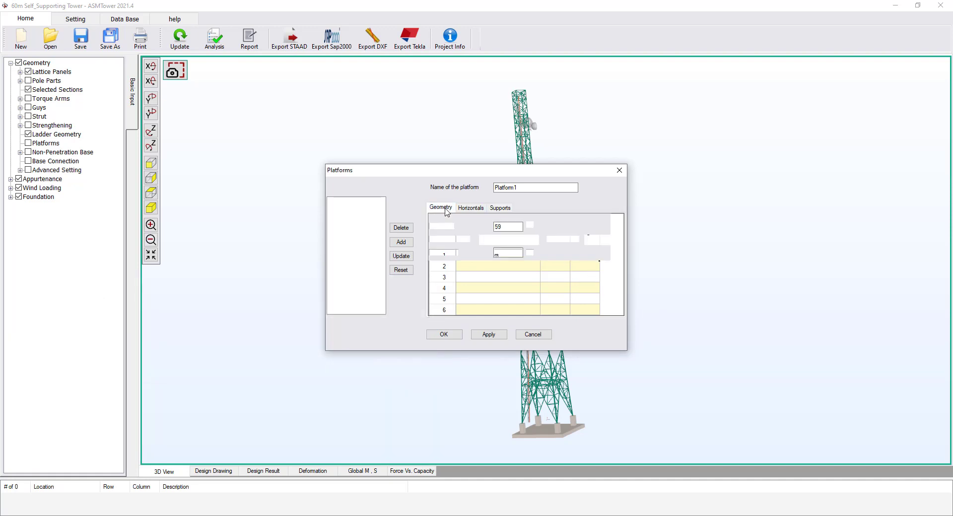
Add Platform1 to the platform list and close the Platforms dialog.
click(402, 242)
click(504, 291)
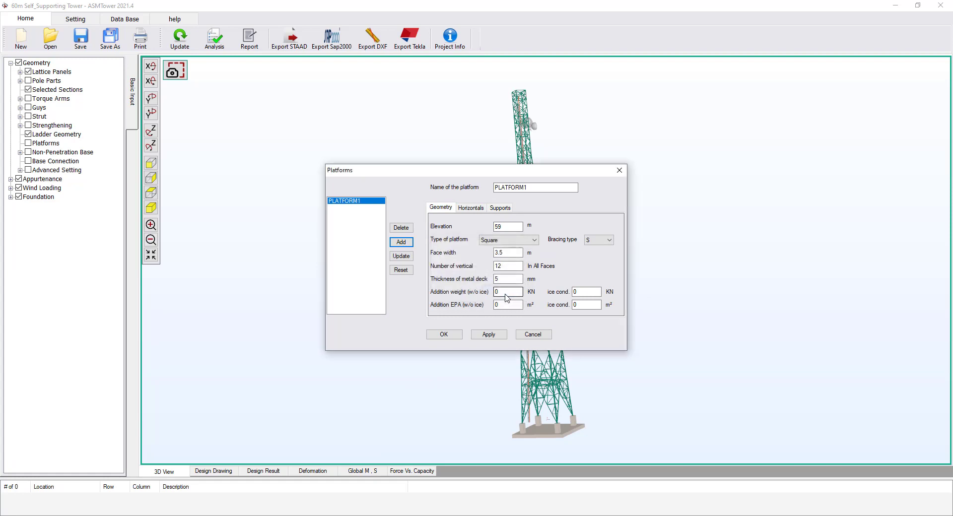
click(443, 334)
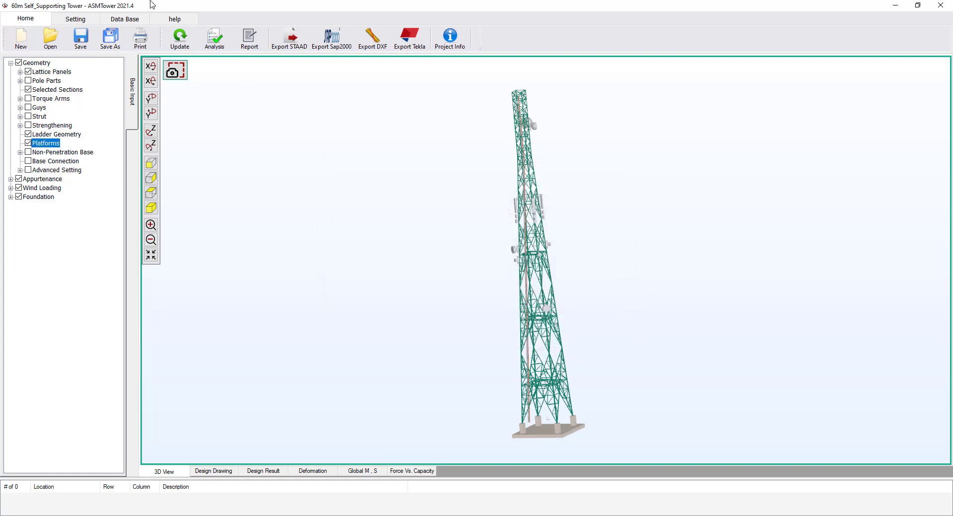
Rebuild the tower, zoom in on the top platform, and reopen the Platforms settings.
click(188, 43)
scroll(504, 113, up, 10)
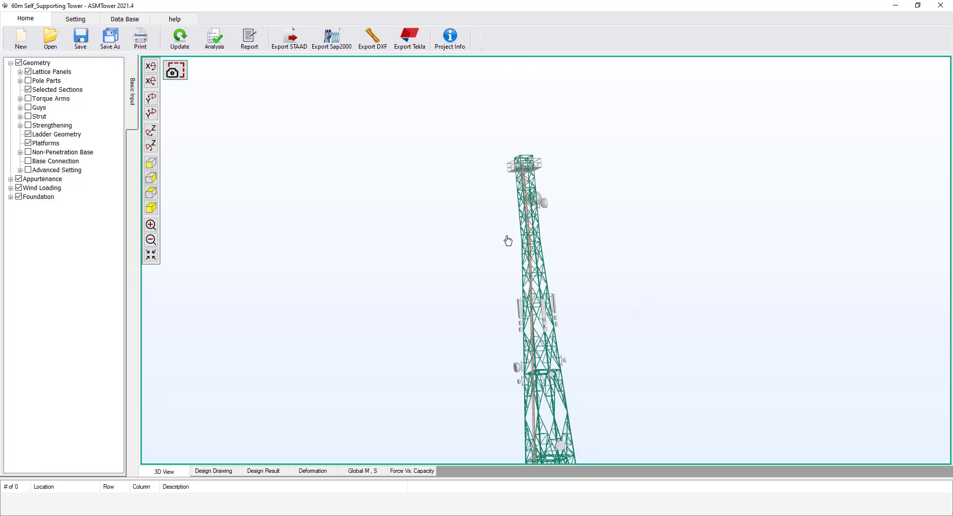
scroll(499, 326, up, 8)
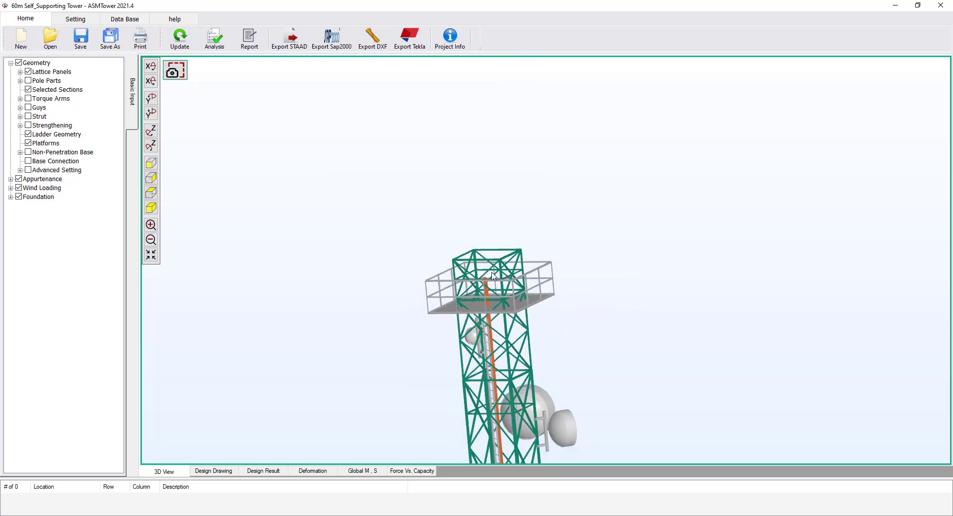
middle_drag(557, 219, 561, 220)
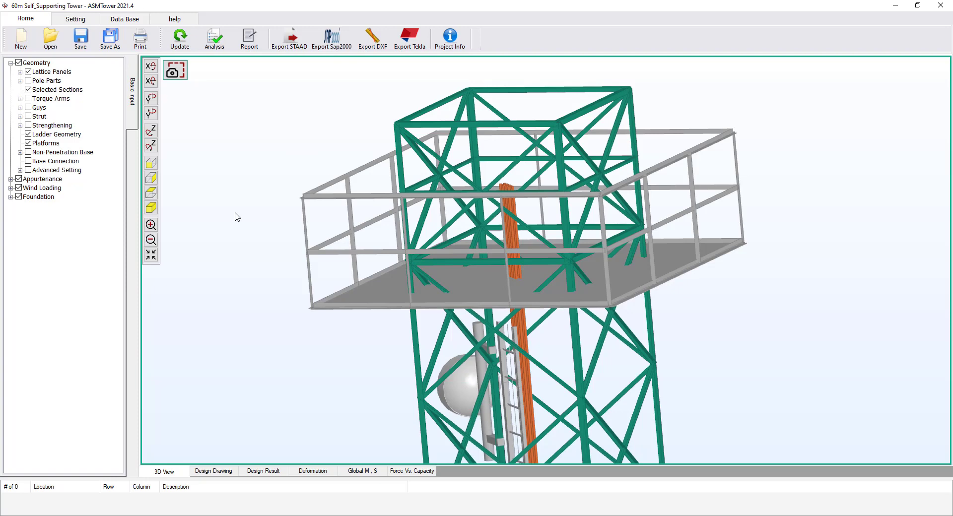
double_click(52, 144)
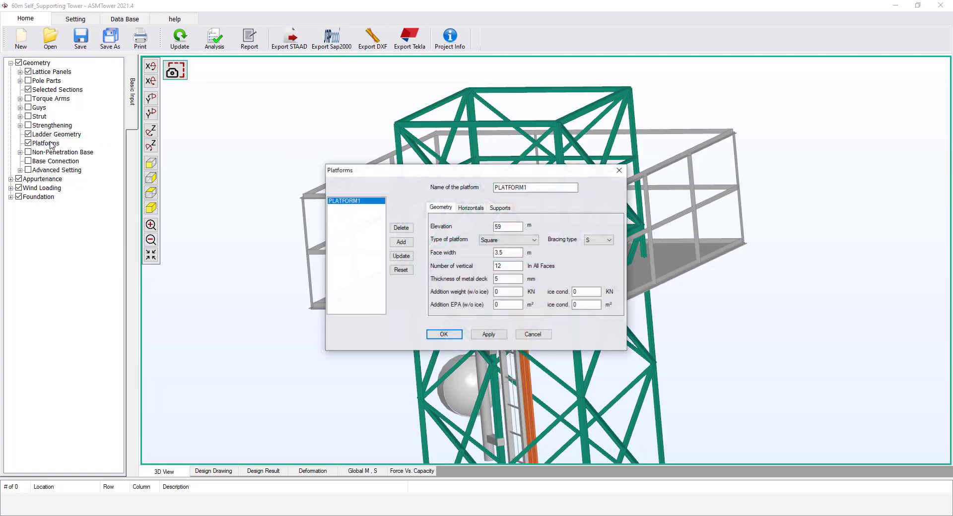
Change the Toe Rail and Hand Rail twist angles to 270.
click(479, 209)
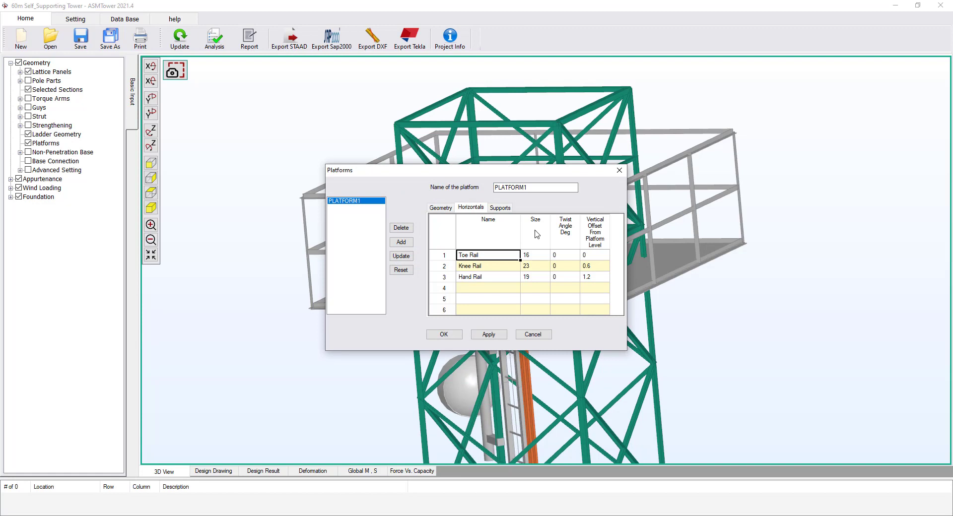
click(565, 255)
click(586, 255)
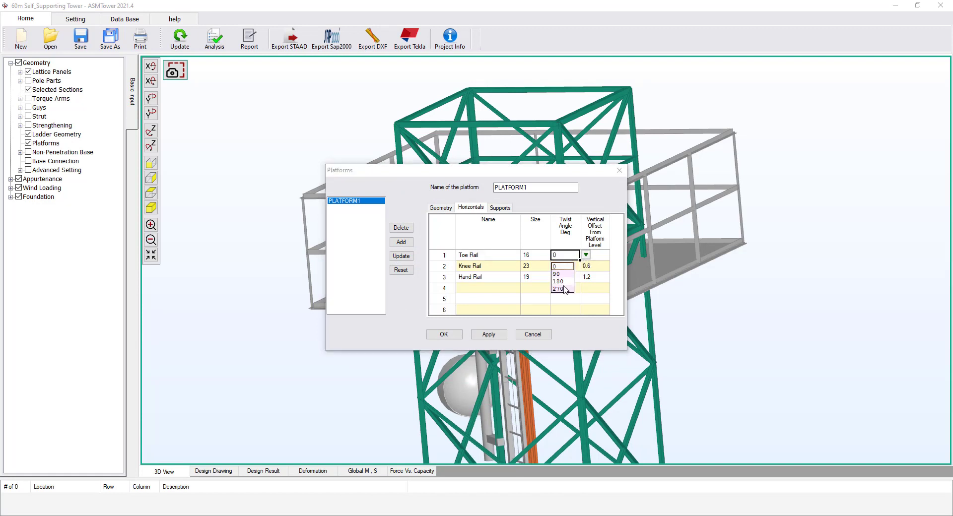
click(557, 289)
click(564, 277)
click(585, 276)
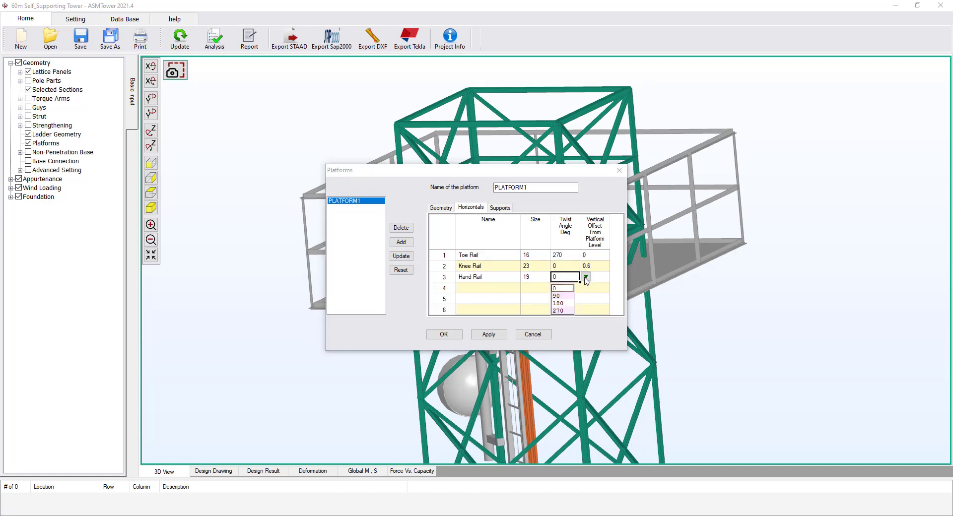
click(561, 311)
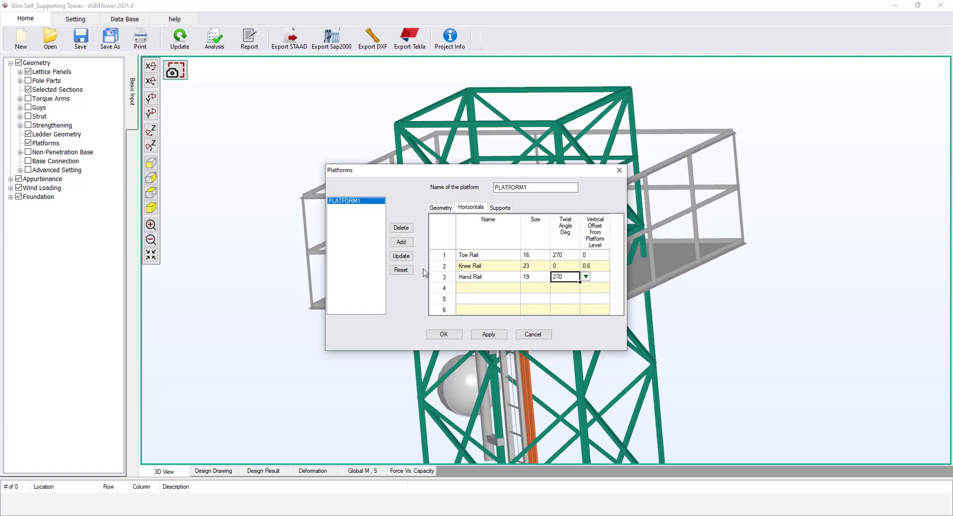
Update Platform1, close the dialog, and rebuild the tower model.
click(401, 256)
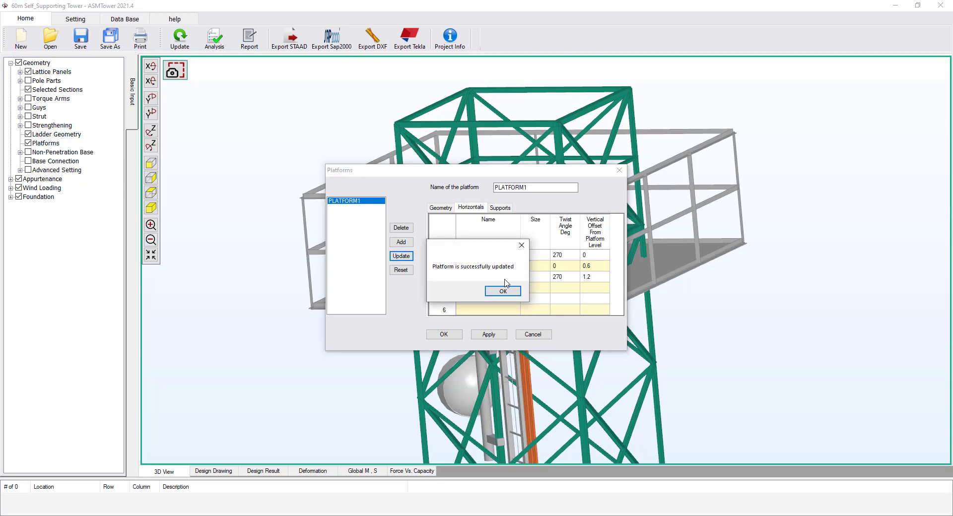
click(500, 293)
click(444, 335)
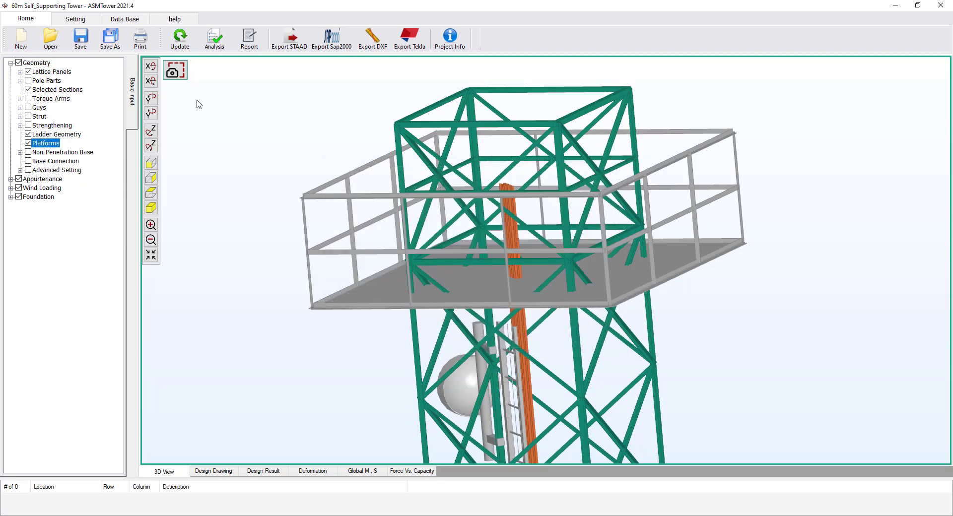
click(185, 50)
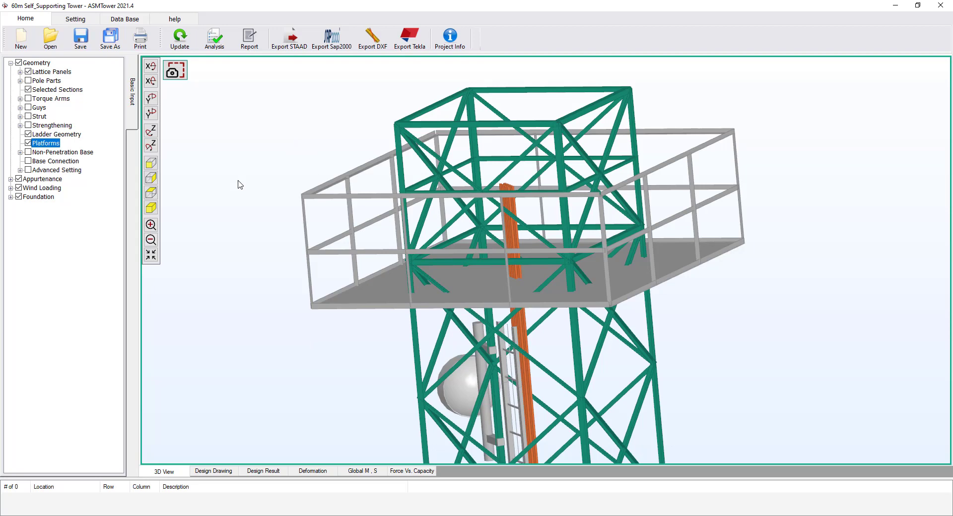
Add a second support row of Bracing Members with section 20 and twist 0.
double_click(48, 143)
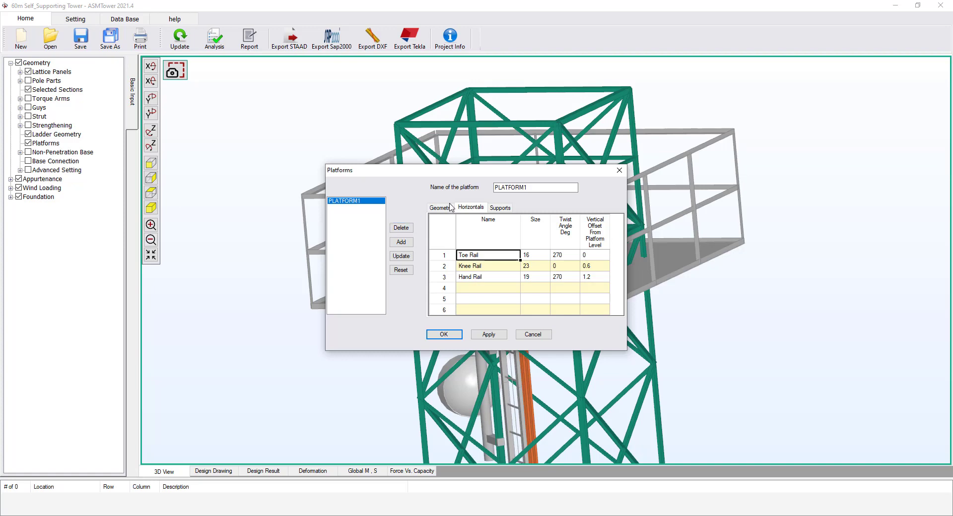
click(502, 208)
click(520, 265)
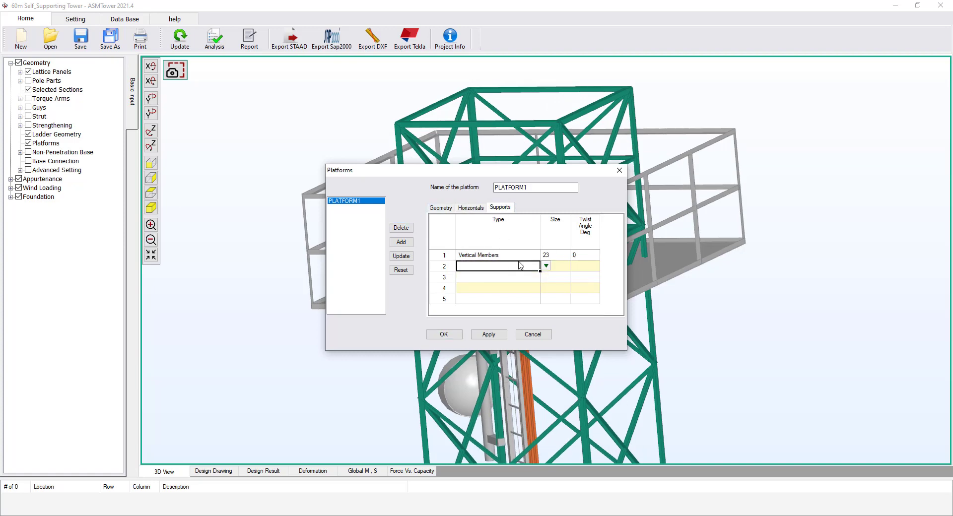
click(546, 265)
click(516, 288)
click(556, 267)
click(576, 266)
scroll(566, 322, down, 3)
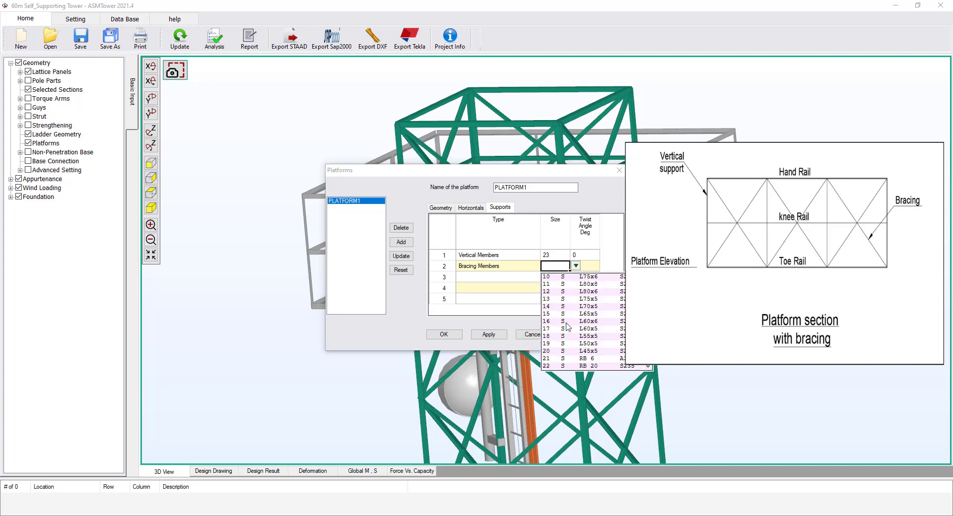
click(576, 353)
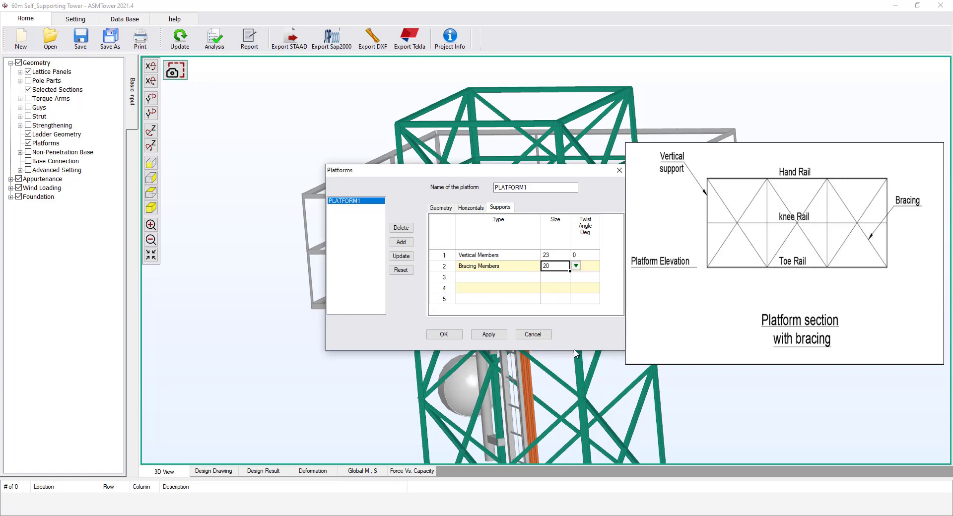
click(590, 267)
click(605, 266)
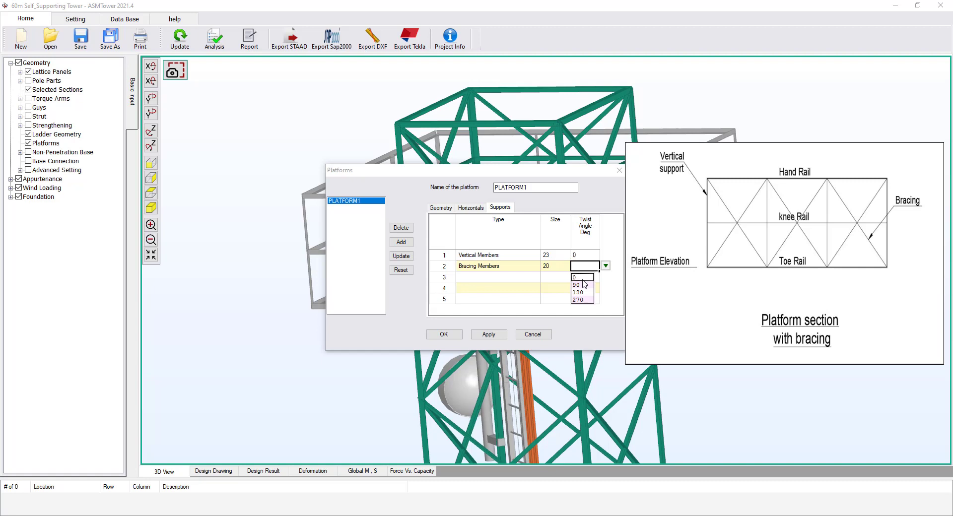
click(585, 277)
Set the platform bracing type to X, update the platform, and rebuild the model.
click(441, 207)
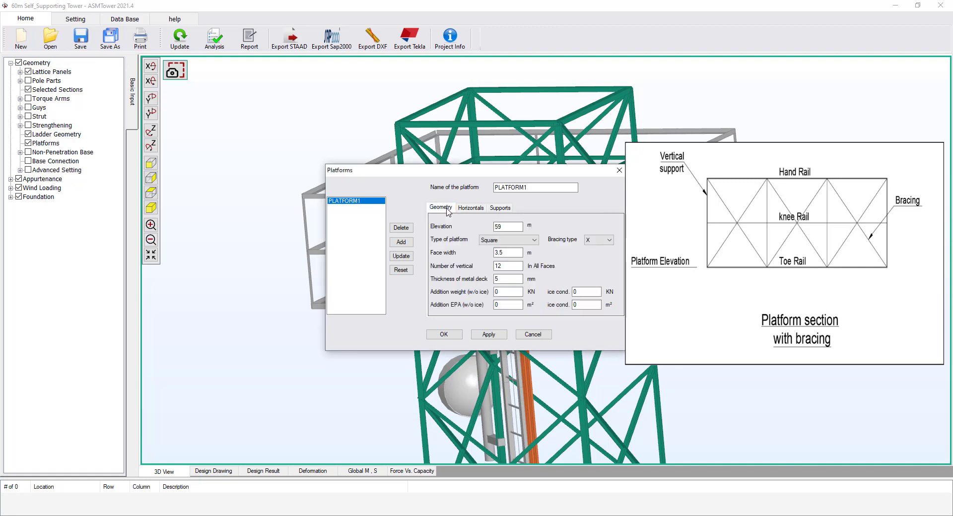
click(609, 240)
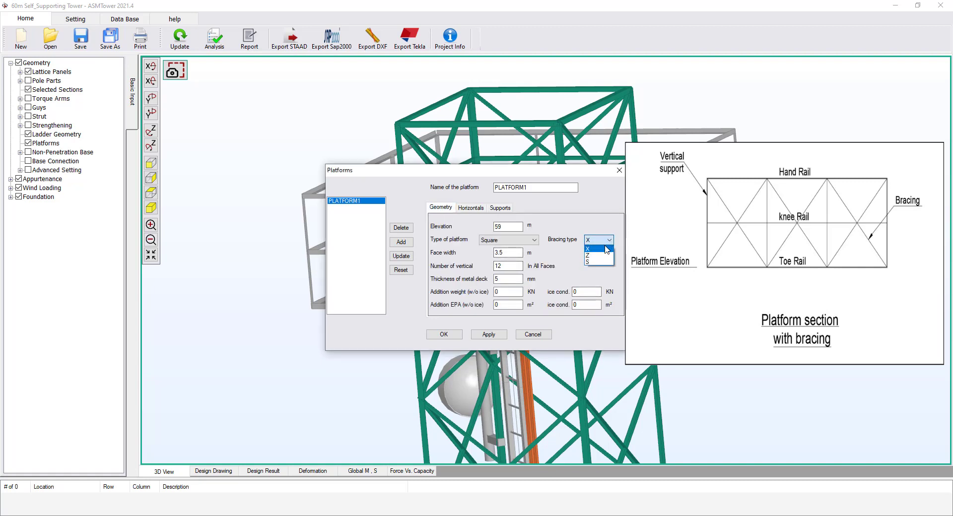
click(603, 250)
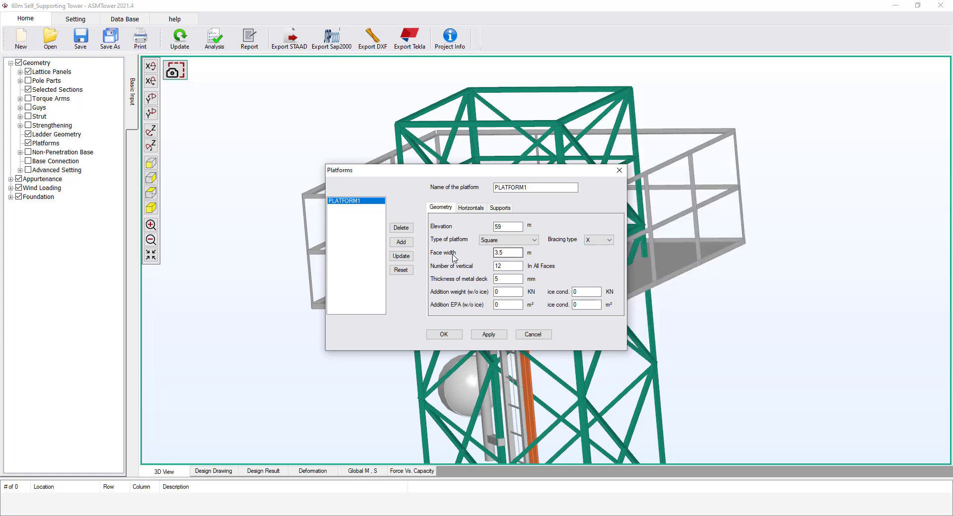
click(401, 255)
click(501, 292)
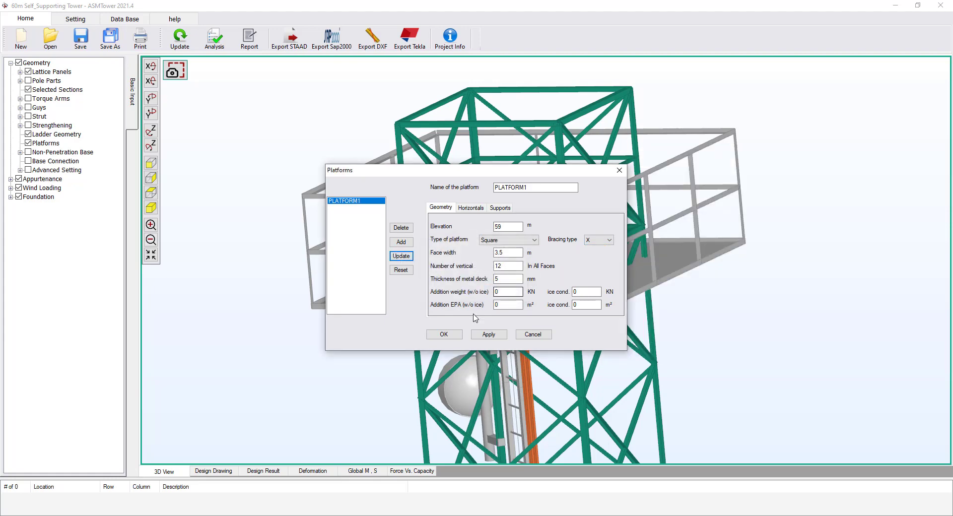
click(443, 334)
click(180, 37)
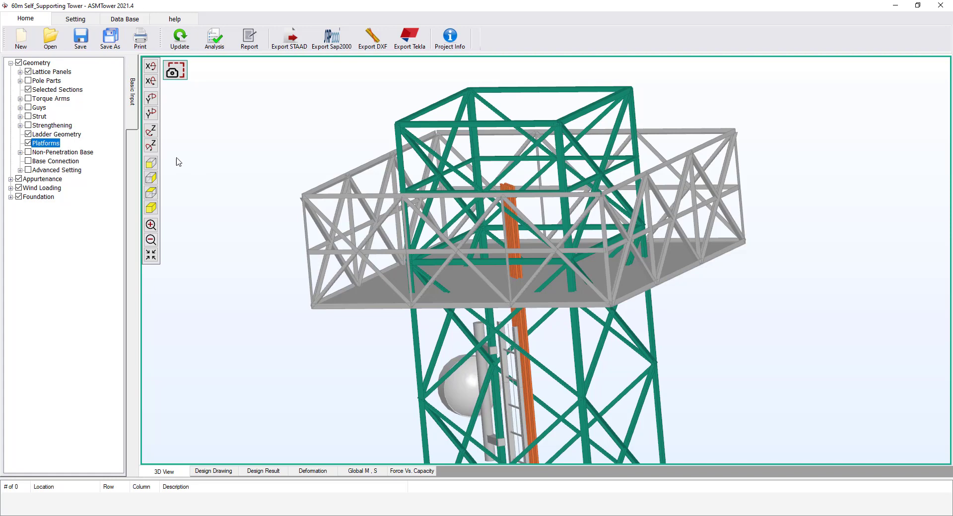
Delete the Bracing Members row from Platform1's supports.
double_click(50, 144)
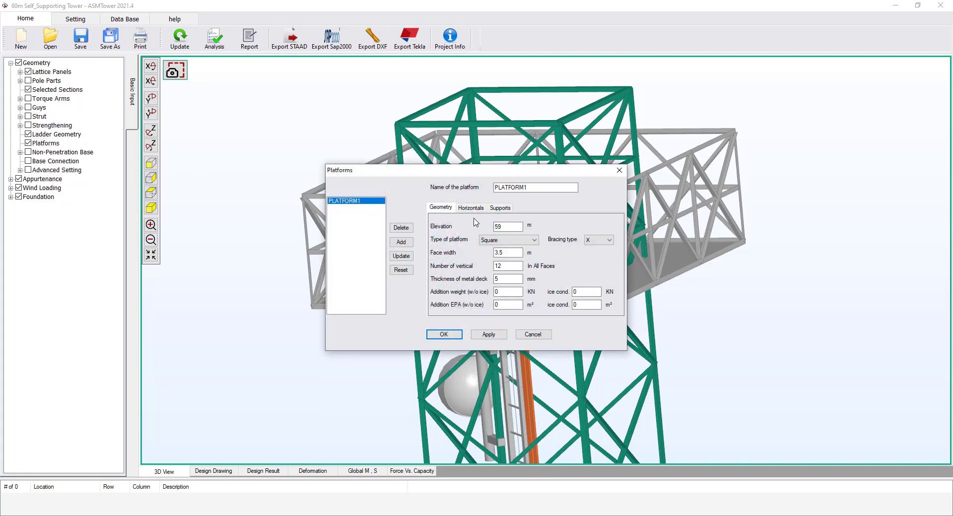
click(500, 208)
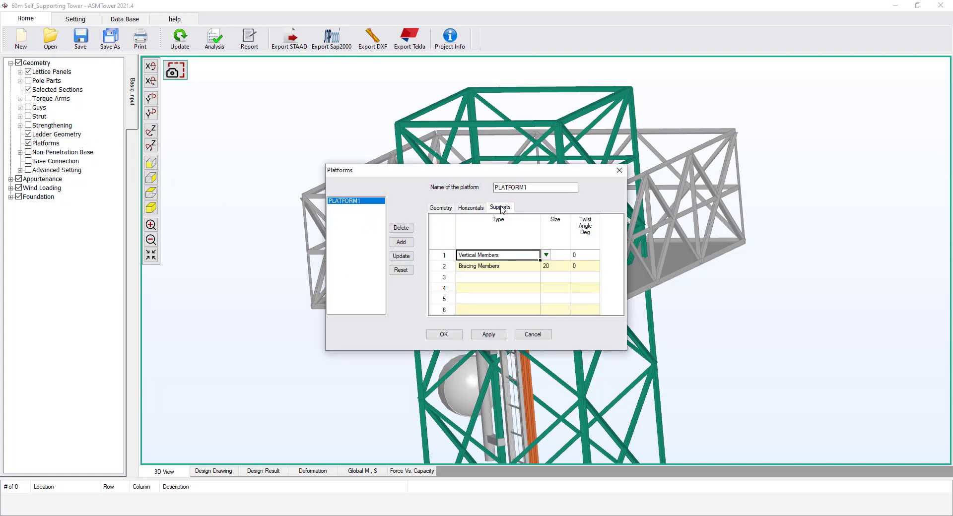
click(444, 267)
key(Delete)
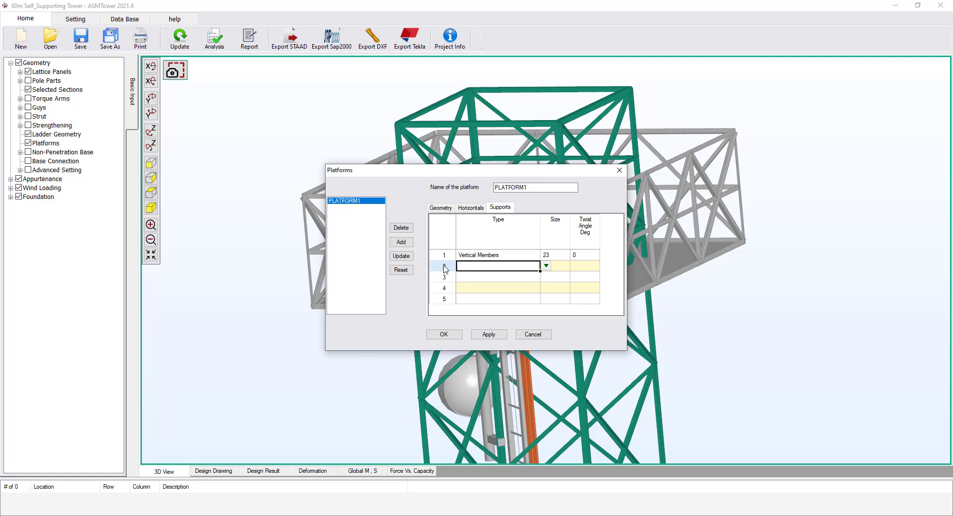
Change the platform type to Circular, update it, and rebuild the tower model.
click(443, 208)
click(506, 240)
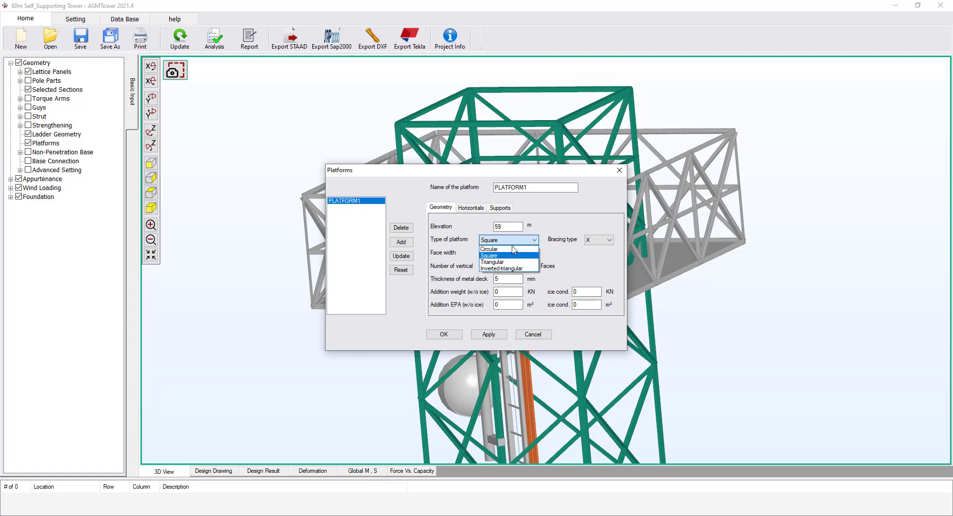
click(512, 249)
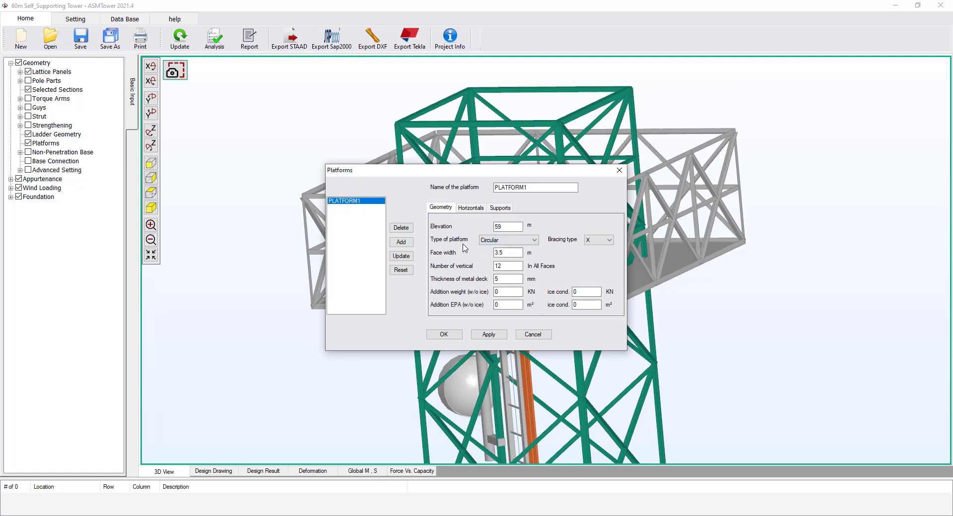
click(400, 256)
click(489, 291)
click(451, 334)
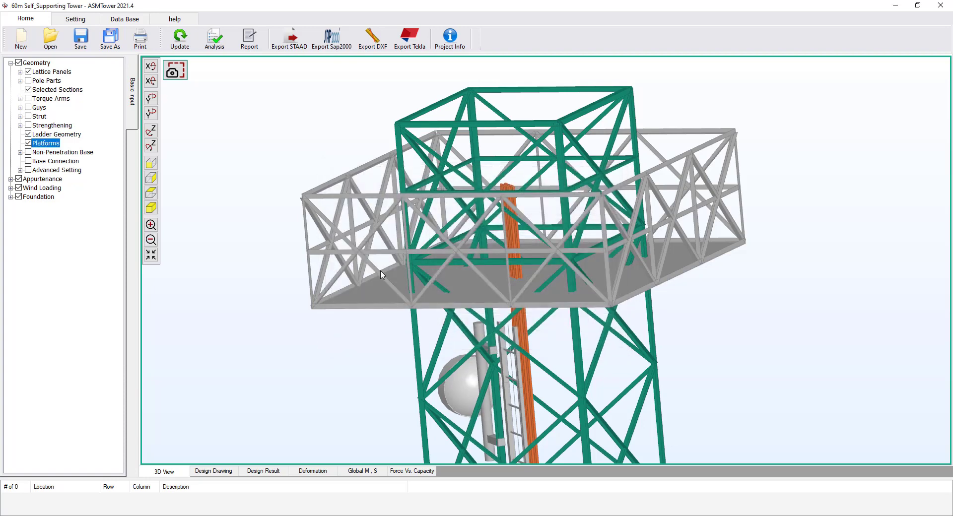
click(183, 44)
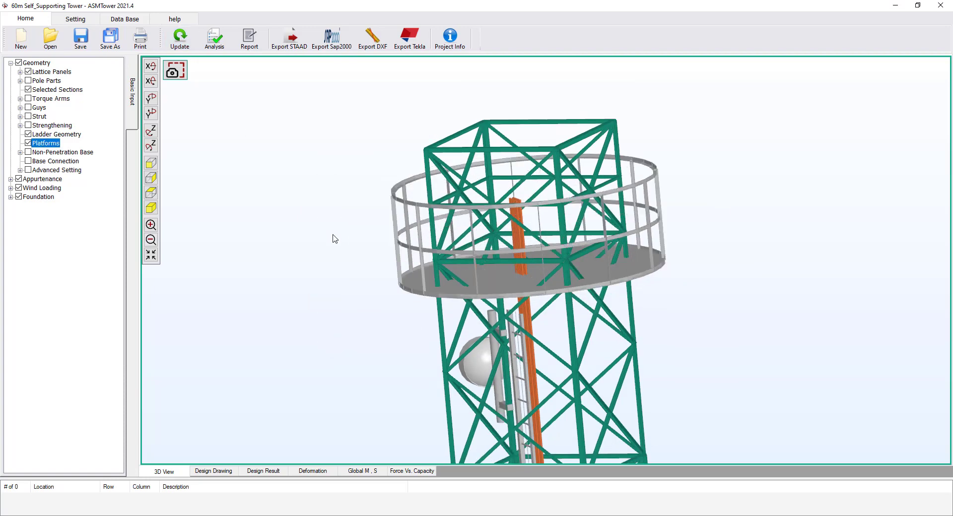
Make Platform1 triangular with a 6 m face width and rebuild the model.
double_click(57, 144)
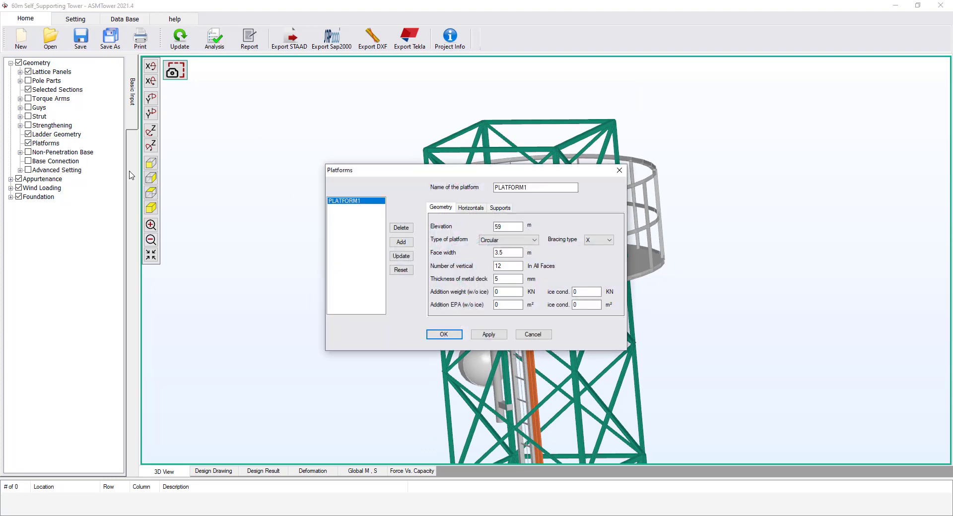
click(497, 240)
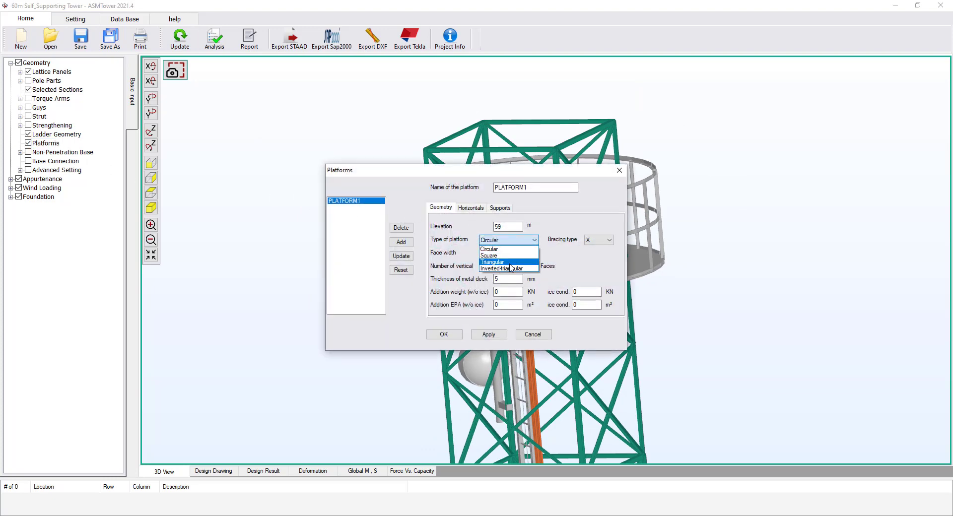
click(511, 262)
drag(511, 256, 485, 255)
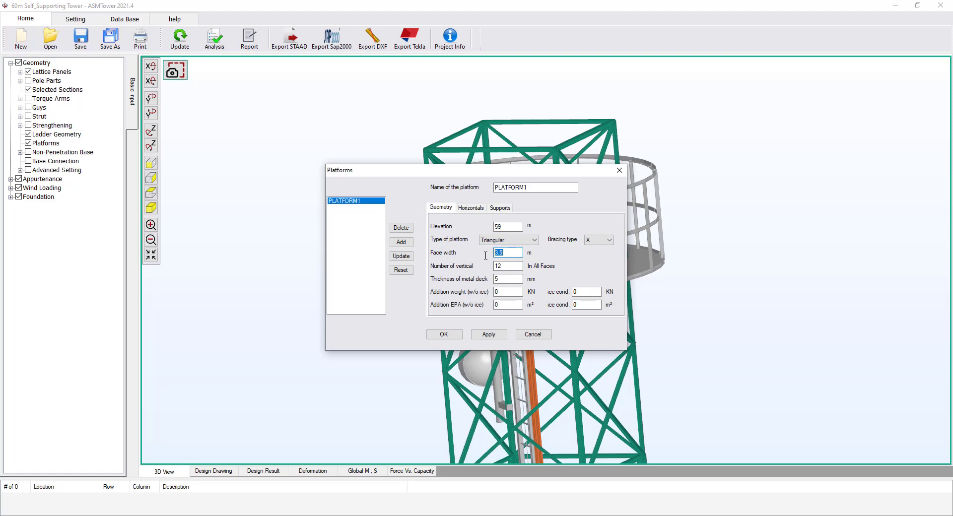
click(401, 256)
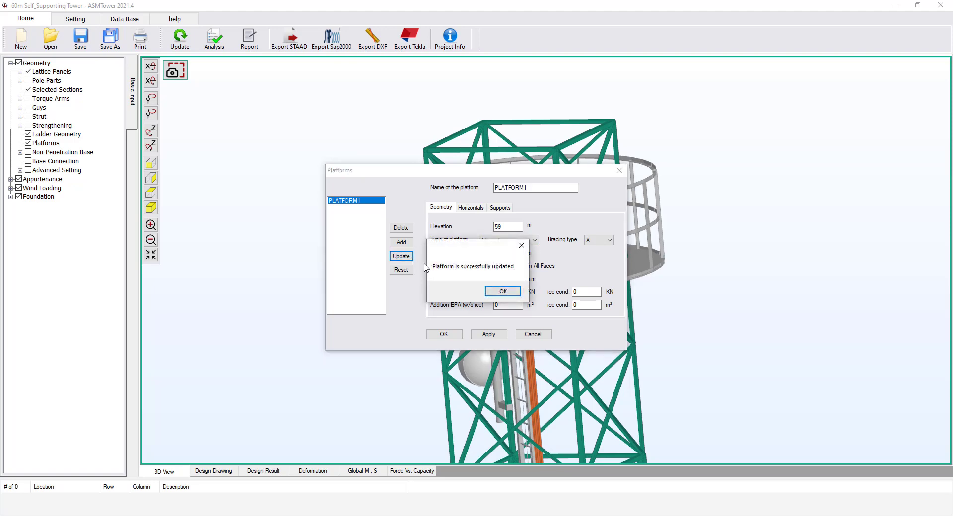
click(502, 293)
click(444, 335)
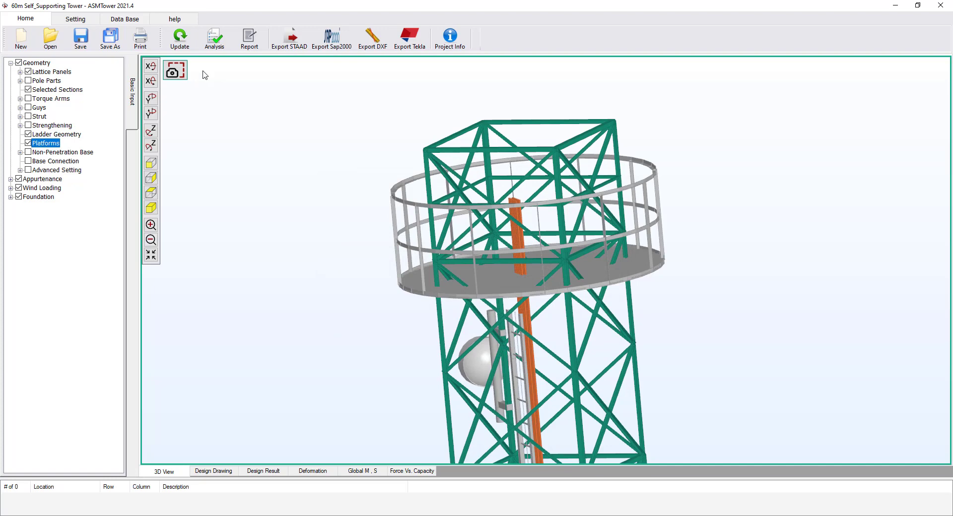
click(179, 37)
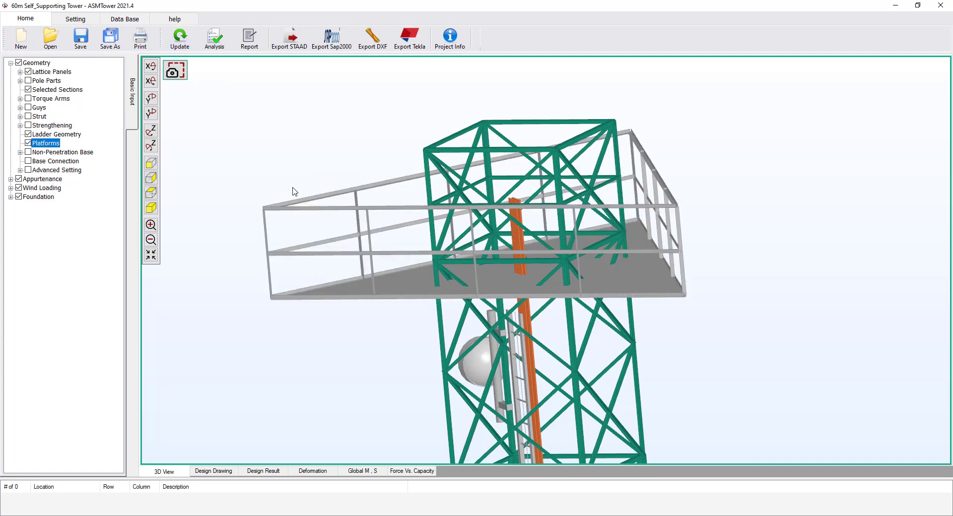
Switch Platform1 to Inverted-triangular and rebuild the model.
double_click(46, 143)
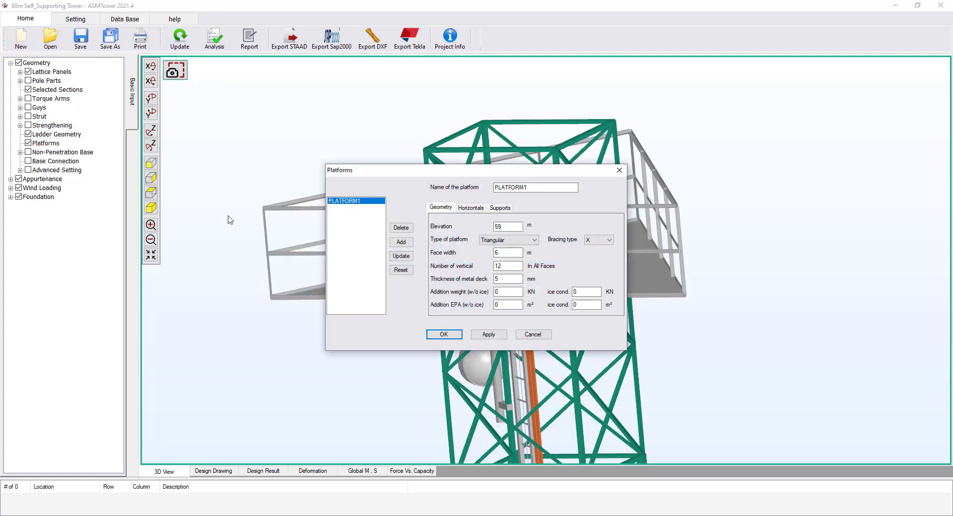
click(511, 240)
click(501, 268)
click(401, 256)
click(506, 293)
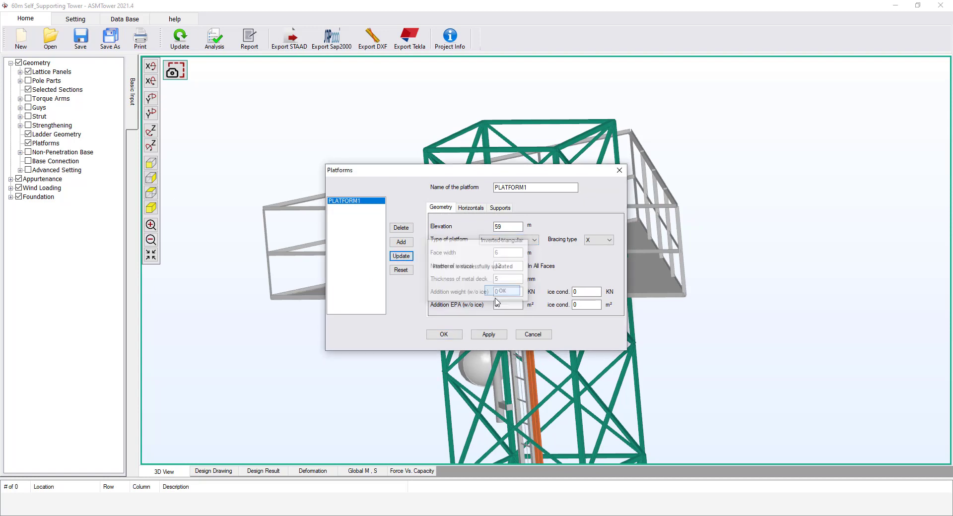
click(444, 334)
click(179, 37)
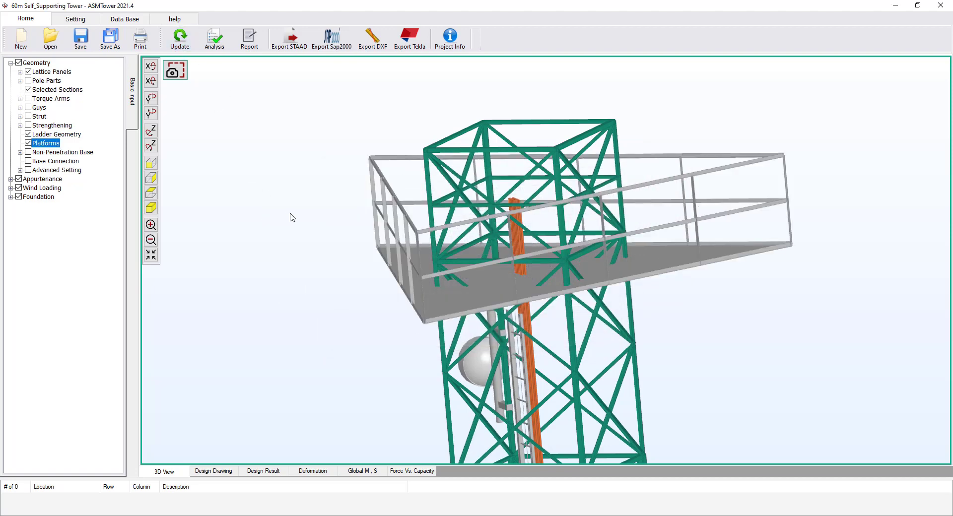
Apply Square shape, 3.5 m face width and 0 mm metal deck thickness to Platform1.
double_click(46, 144)
click(498, 240)
click(496, 251)
double_click(492, 253)
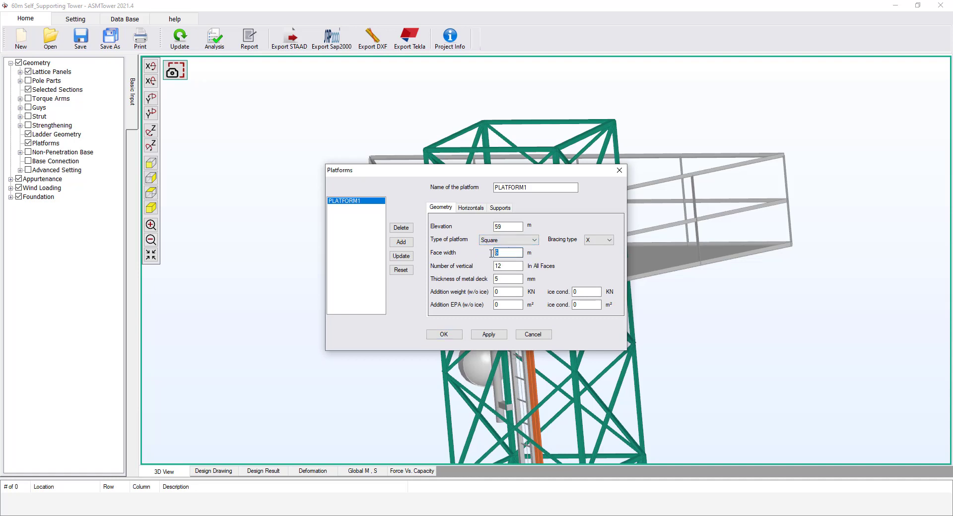
double_click(497, 279)
text(0)
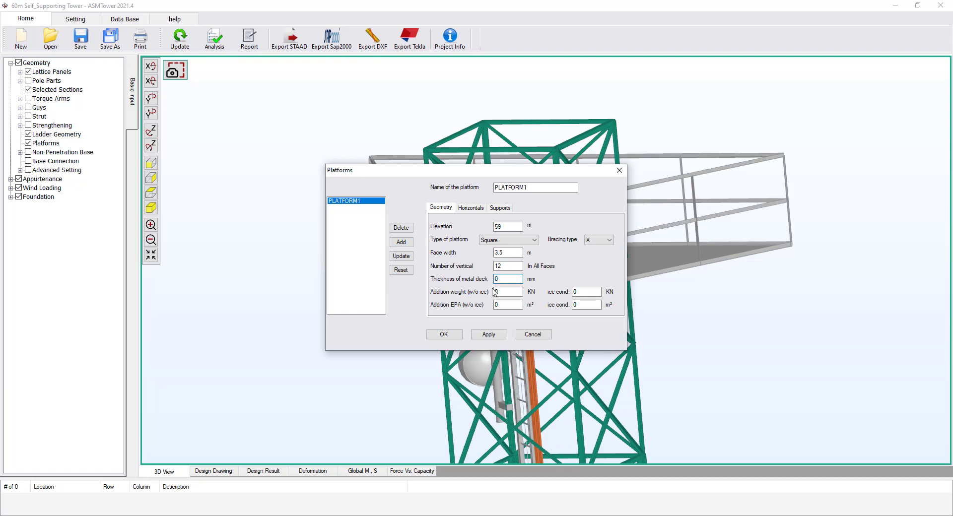
click(403, 256)
click(492, 290)
click(443, 334)
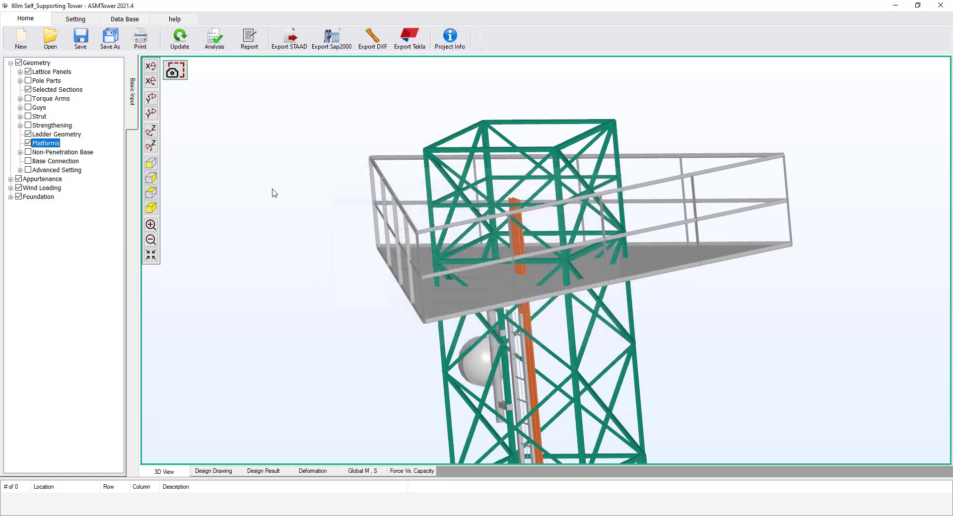